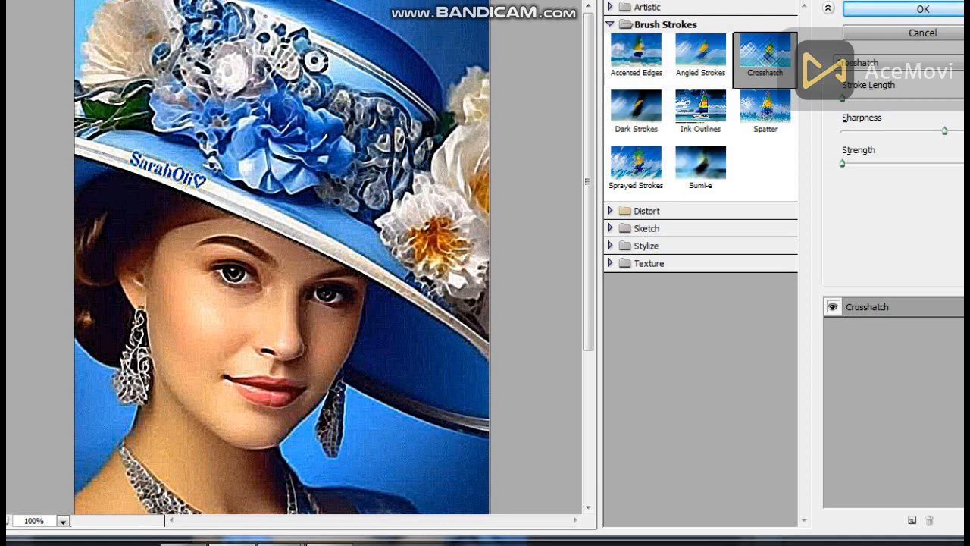
Step: Expand the Distort, Sketch, Stylize and Texture filter categories in the Filter Gallery
left_click(633, 285)
scroll(633, 288, "down", 2)
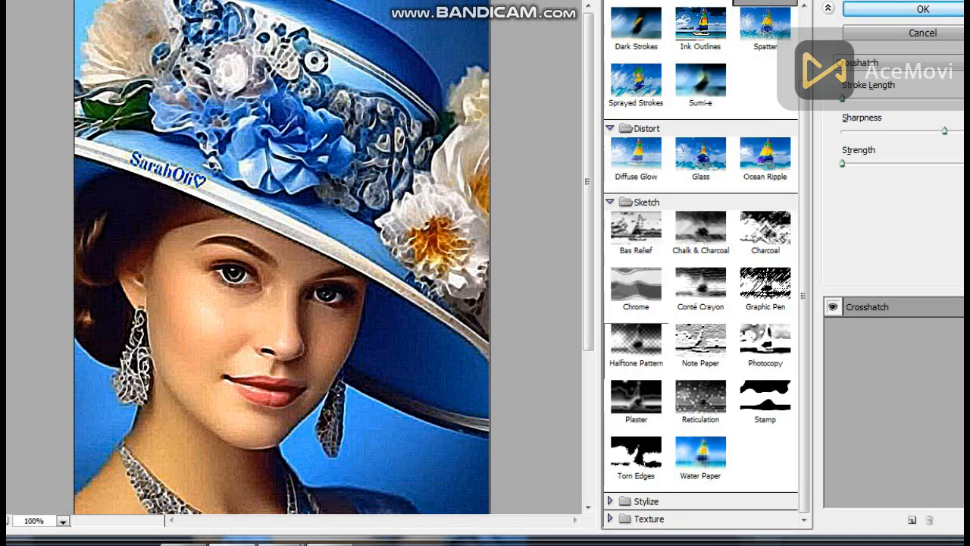
left_click(610, 507)
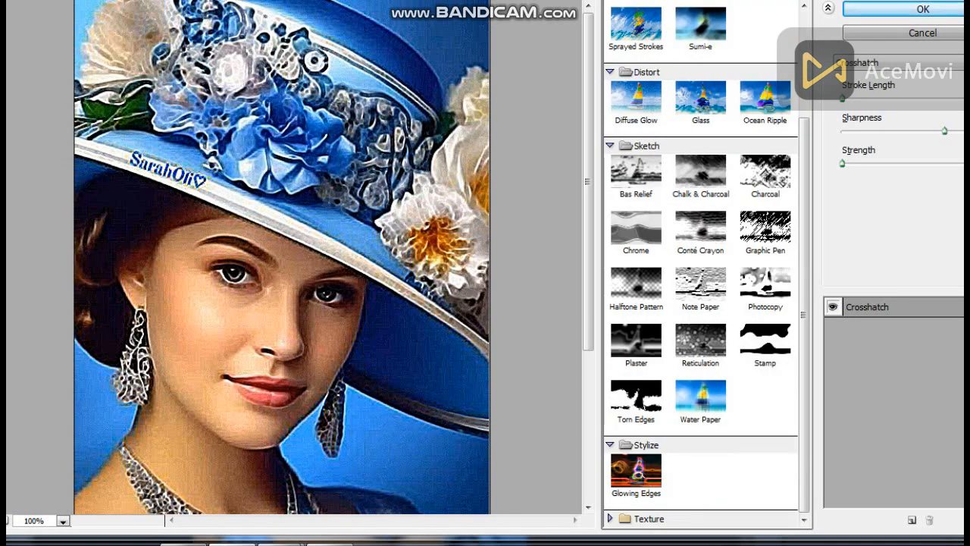
left_click(626, 518)
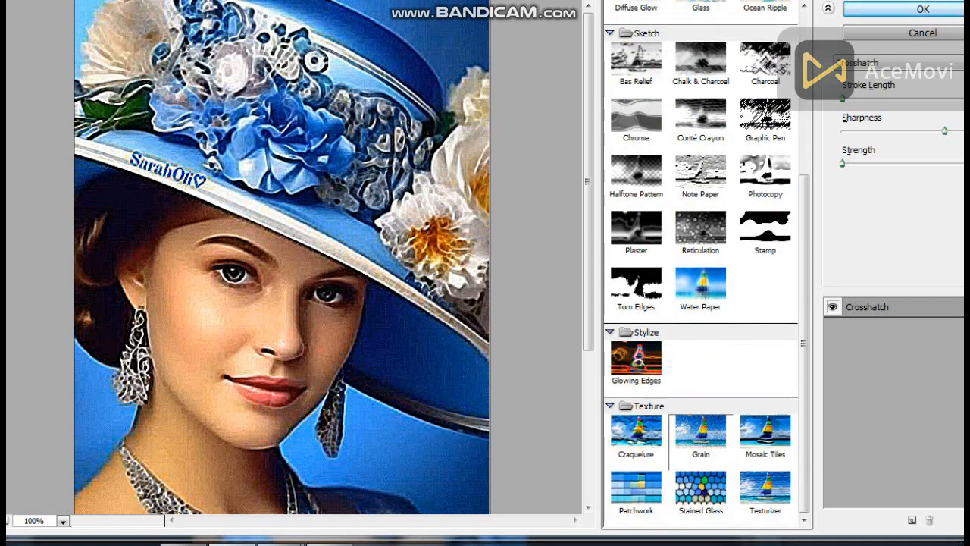
Step: Preview the Grain and Mosaic Tiles texture filters on the portrait
left_click(611, 406)
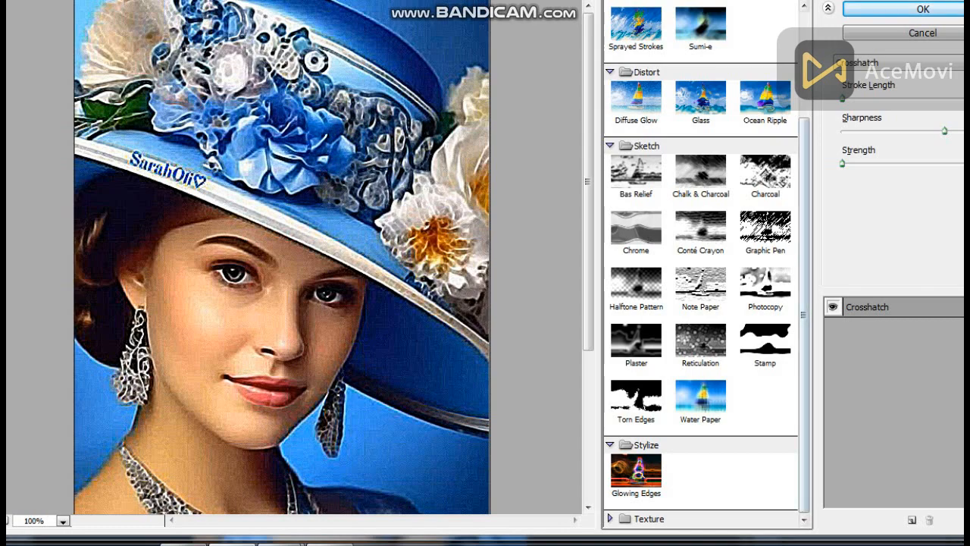
left_click(625, 519)
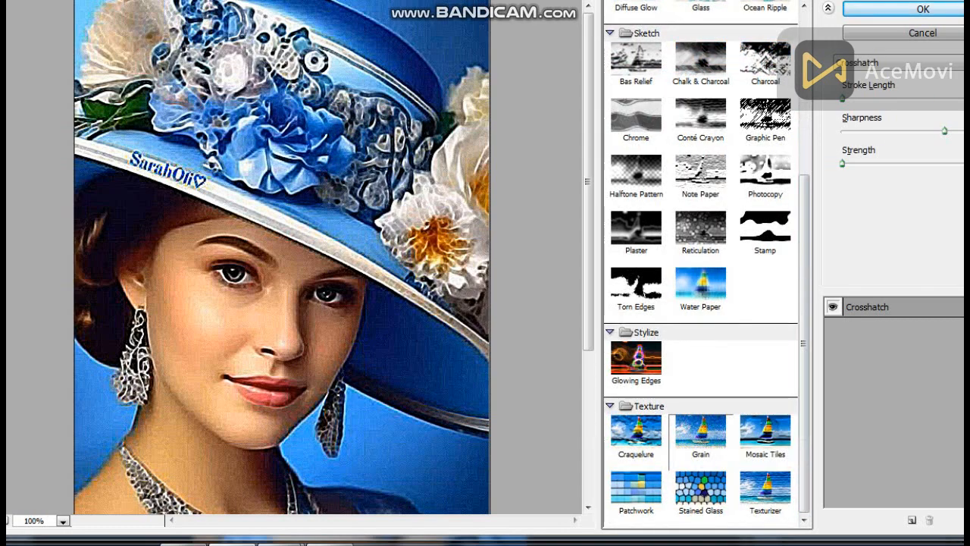
left_click(700, 440)
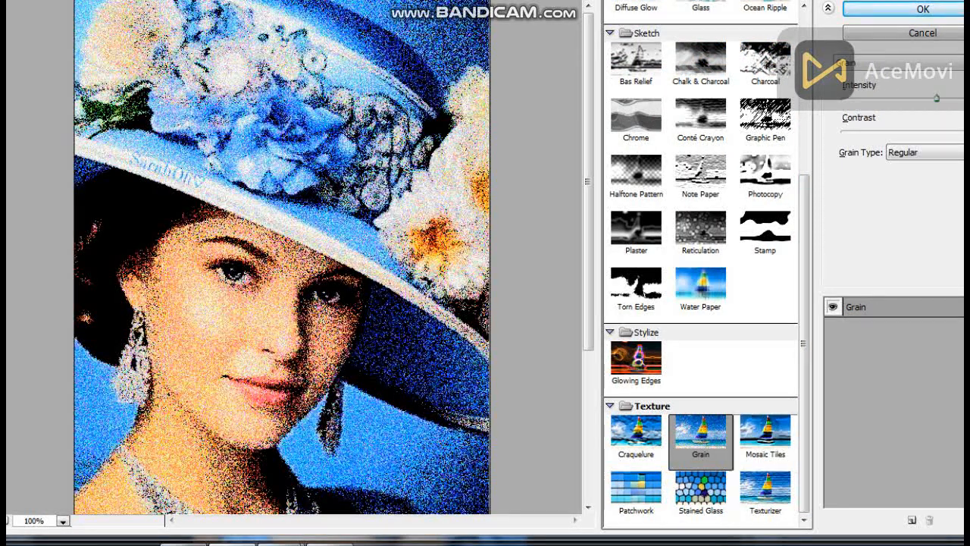
left_click(765, 440)
Step: Try the artistic Cutout filter on the portrait with a slightly reduced number of levels and minimum edge fidelity
left_click_drag(804, 348, 804, 187)
left_click(610, 7)
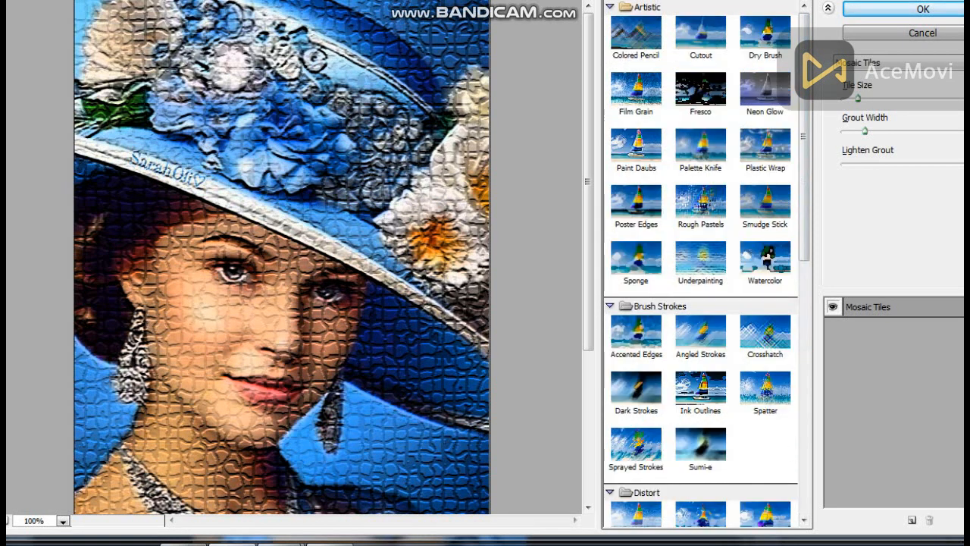
scroll(701, 212, "down", 1)
scroll(701, 212, "up", 1)
left_click(700, 38)
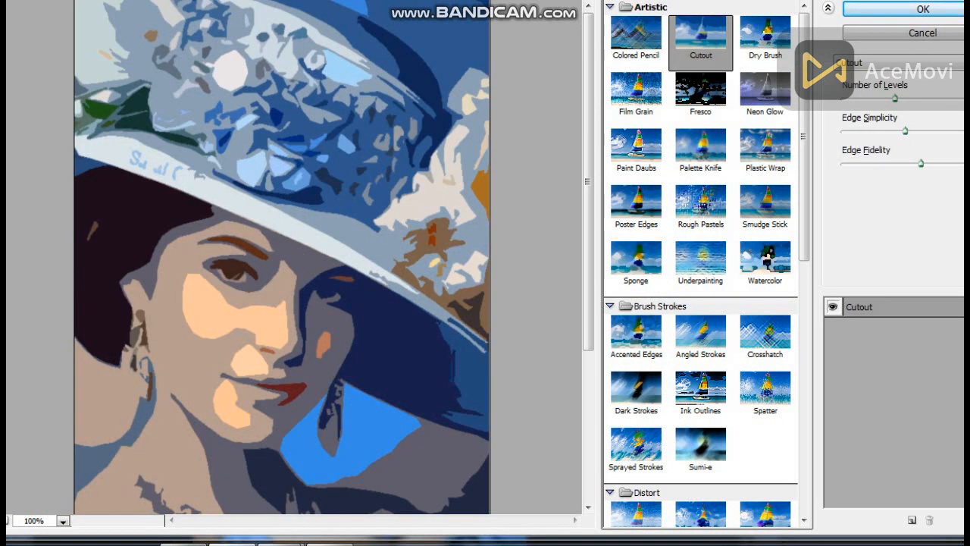
mouse_move(895, 99)
left_mouse_down()
mouse_move(931, 98)
mouse_move(888, 98)
left_mouse_up()
left_click_drag(905, 131, 842, 131)
left_click_drag(921, 162, 905, 131)
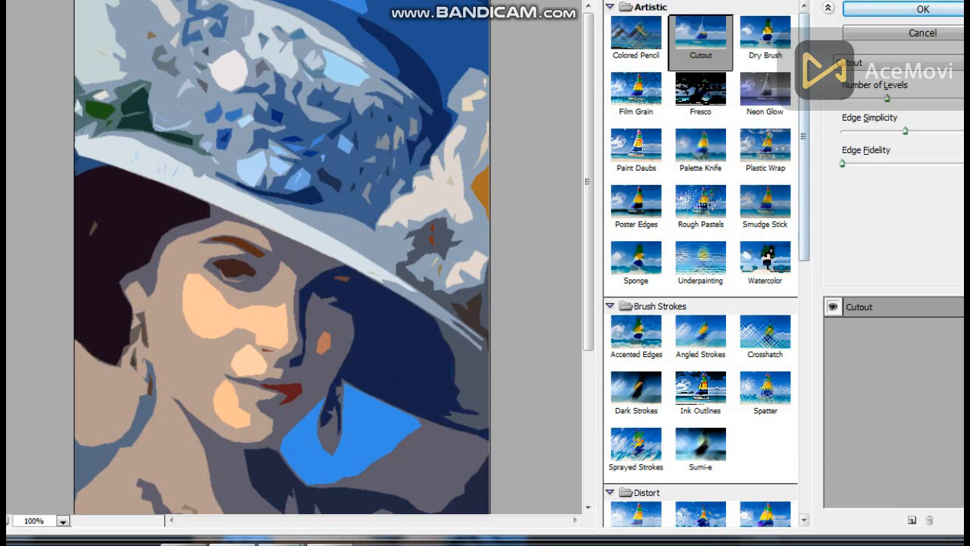
Step: Apply the Diffuse Glow distort filter with high graininess, a moderate glow amount and the maximum clear amount
scroll(701, 228, "down", 1)
scroll(701, 264, "down", 1)
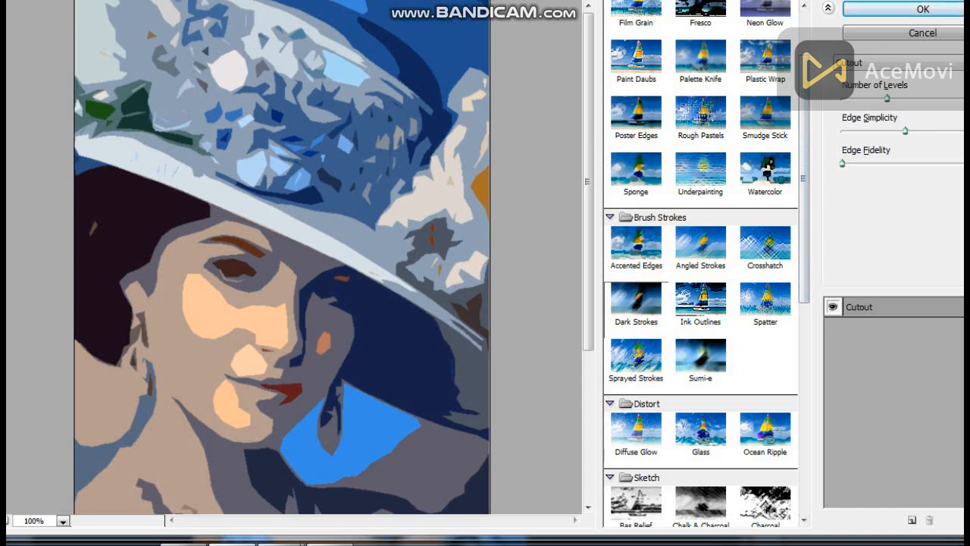
left_click(636, 432)
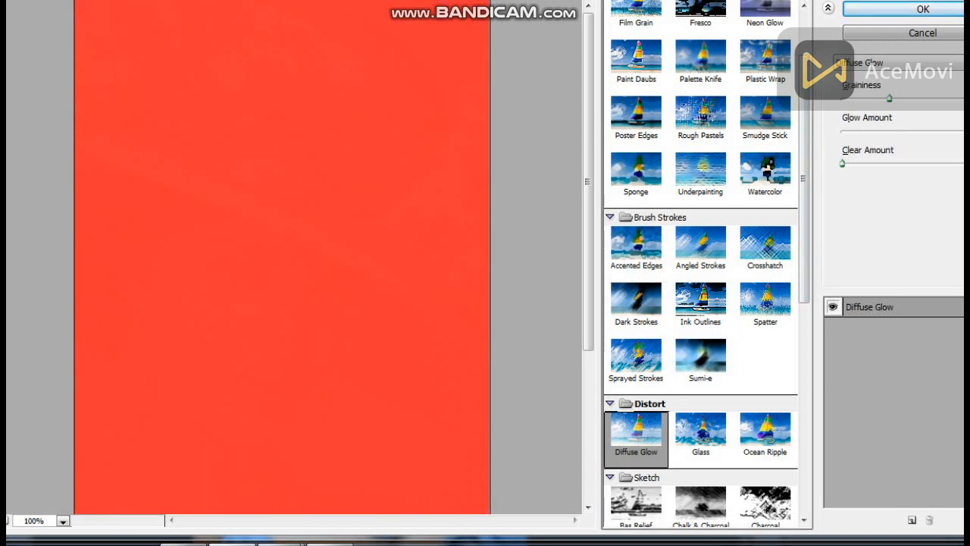
left_click_drag(842, 164, 968, 163)
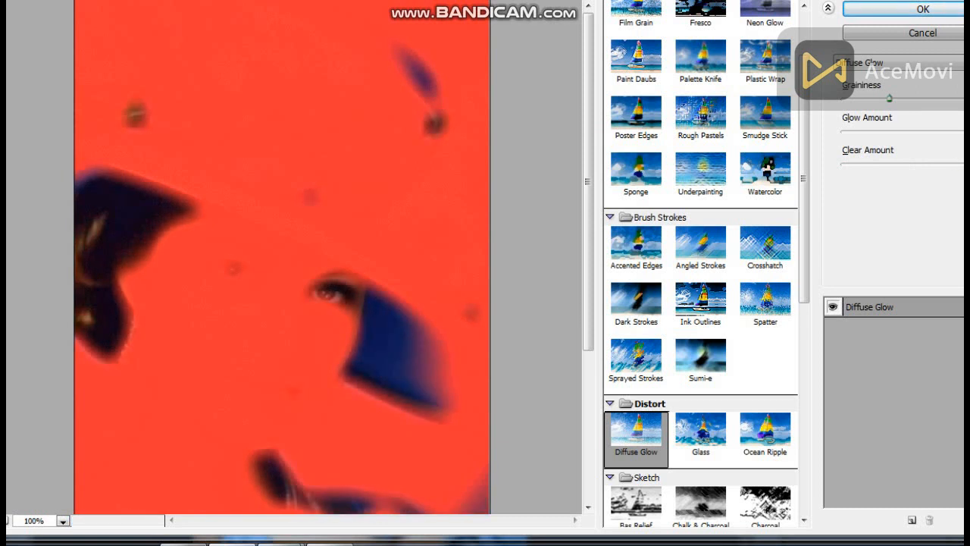
left_click_drag(890, 99, 952, 98)
left_click_drag(967, 131, 854, 131)
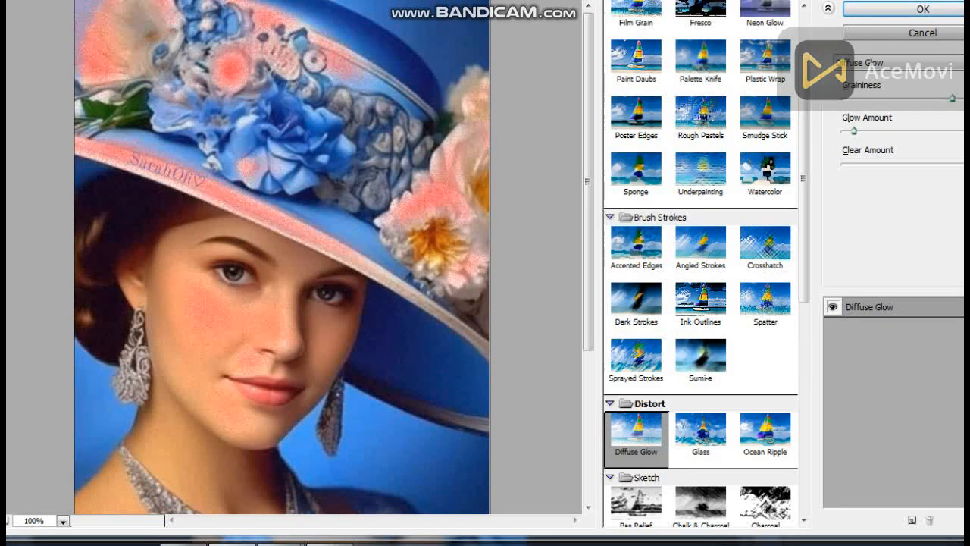
left_click_drag(854, 131, 895, 131)
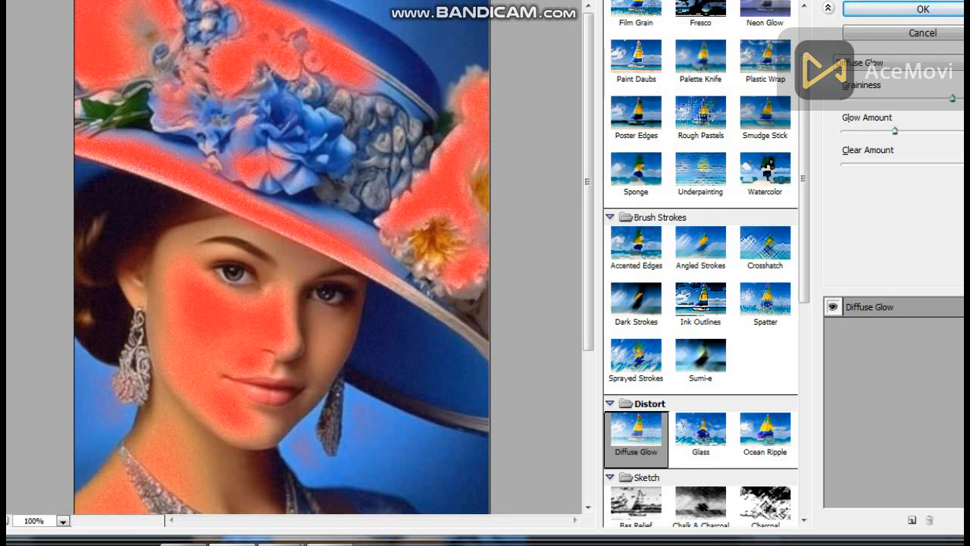
left_click(923, 8)
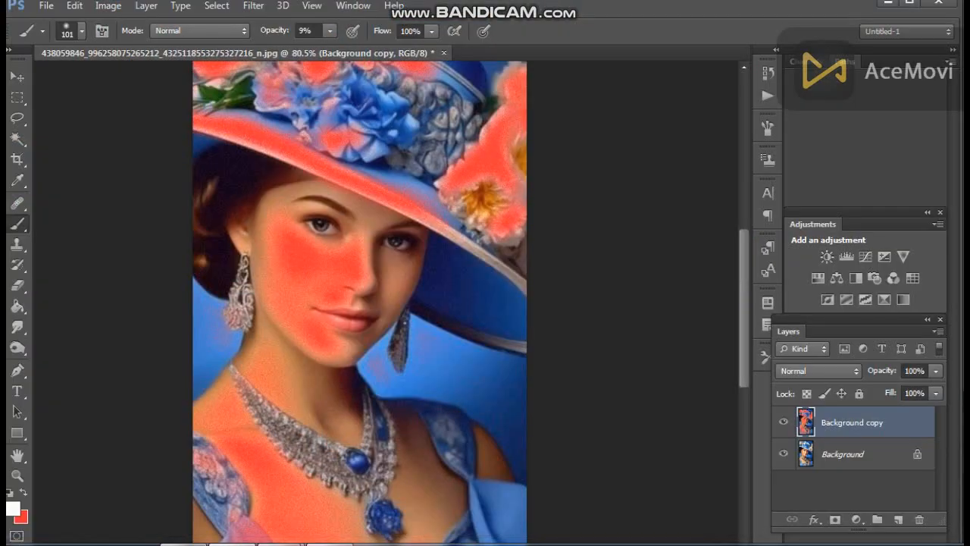
Step: Swap the foreground and background colours and apply Diffuse Glow again with less graininess, a higher glow amount and a reduced clear amount
key("x")
left_click(253, 5)
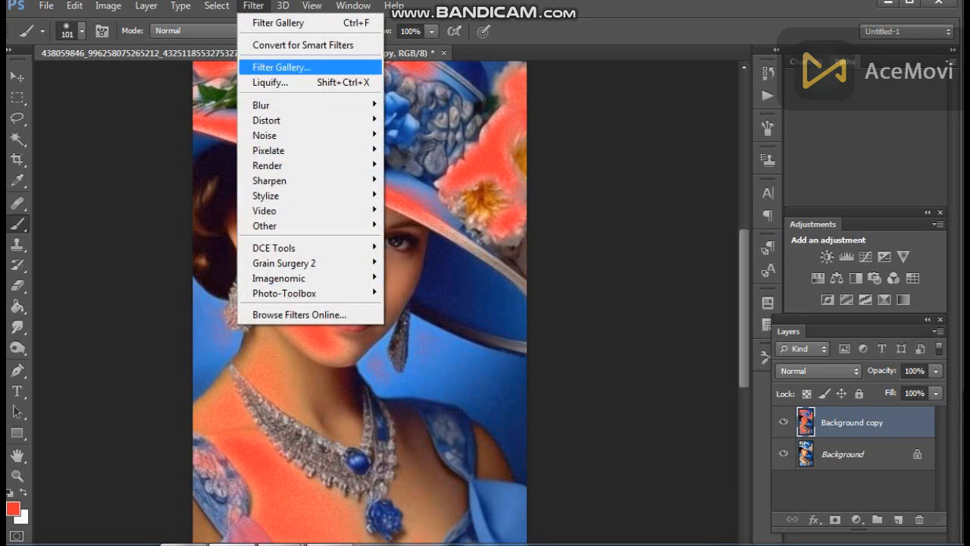
left_click(281, 67)
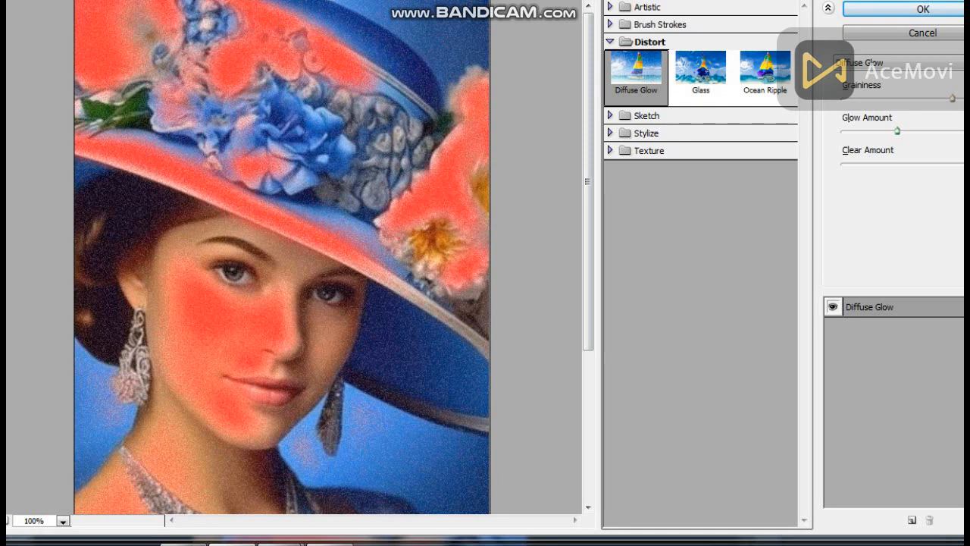
mouse_move(952, 98)
left_mouse_down()
mouse_move(867, 99)
mouse_move(954, 99)
mouse_move(937, 98)
left_mouse_up()
left_click_drag(897, 131, 929, 131)
left_click_drag(966, 164, 944, 164)
mouse_move(929, 131)
left_mouse_down()
mouse_move(917, 132)
mouse_move(945, 131)
left_mouse_up()
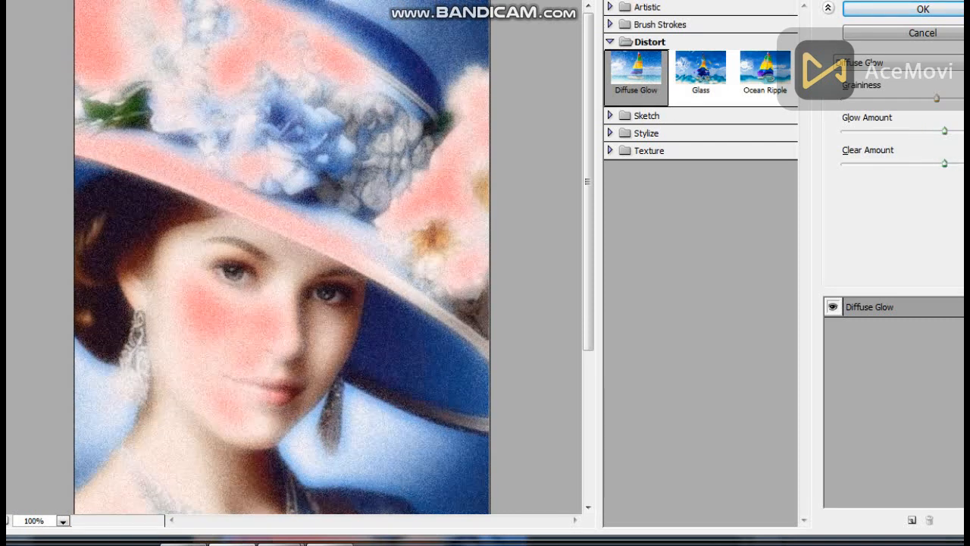
left_click_drag(937, 99, 910, 98)
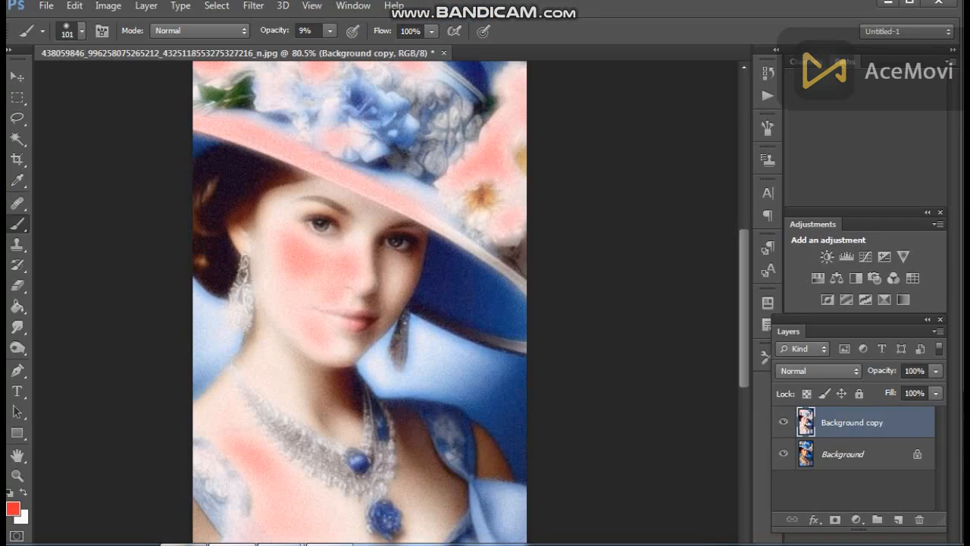
Step: Try the Soft Light and Overlay blend modes on the Background copy layer
scroll(293, 412, "up", 1)
scroll(293, 417, "up", 2)
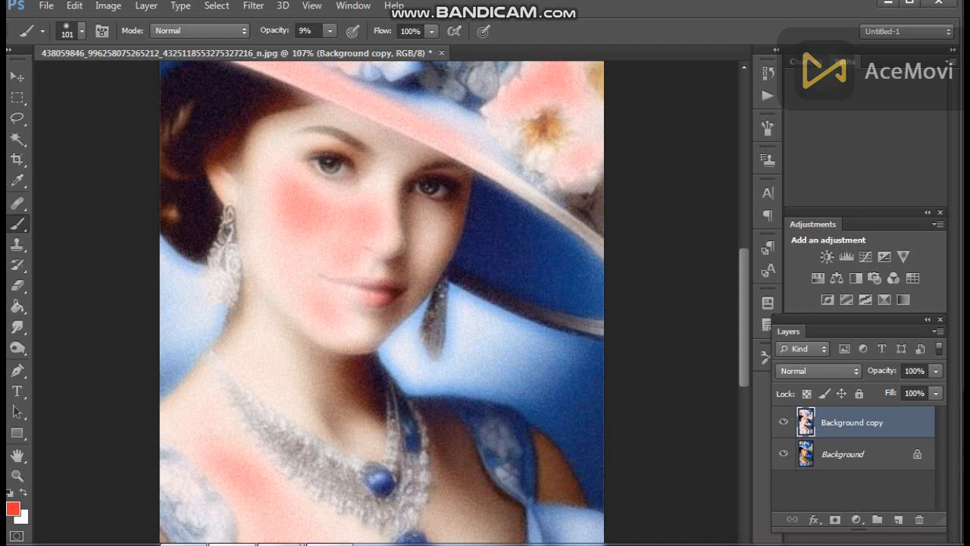
left_click(818, 370)
left_click(822, 175)
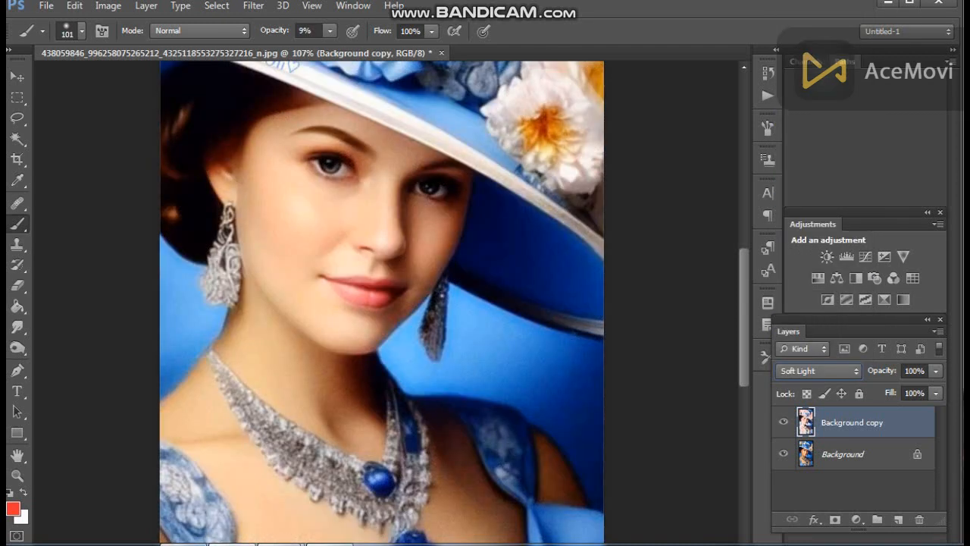
left_click(818, 370)
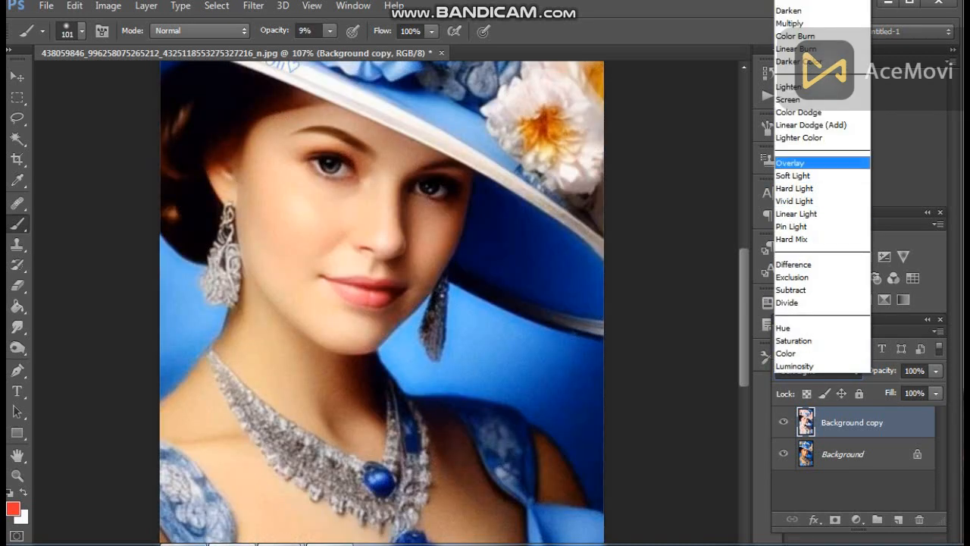
left_click(822, 162)
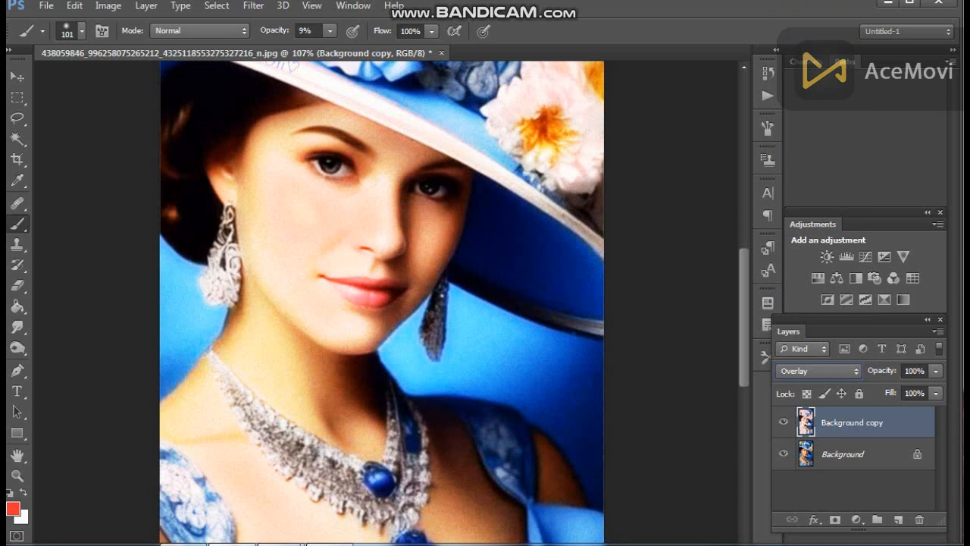
Step: Set the Background copy layer to Lighten and cycle forward through the blend modes to Saturation
left_click(819, 371)
left_click(822, 87)
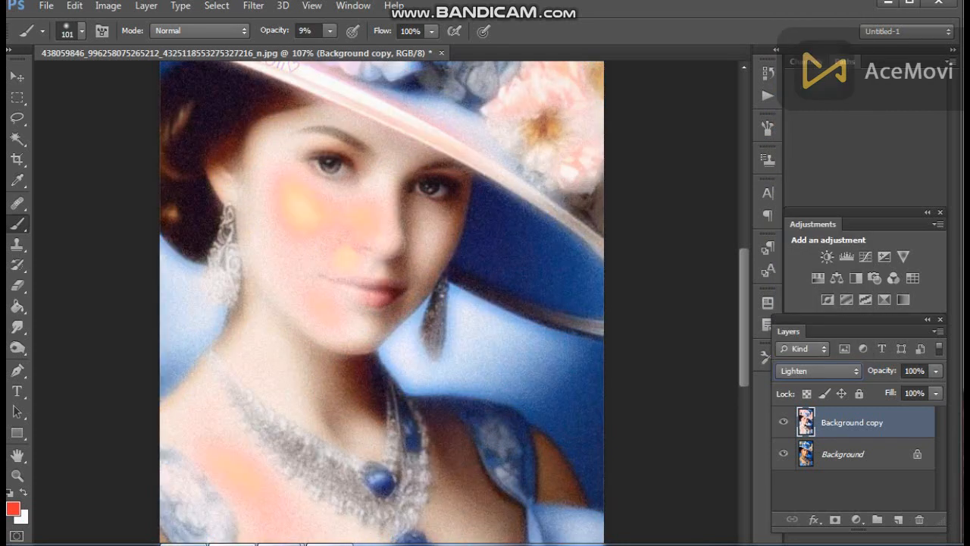
key("Down")
key("Down")
key("Down")
key("Down")
key("Down")
key("Down")
key("Down")
key("Down")
key("Down")
key("Down")
key("Down")
key("Down")
key("Down")
key("Down")
key("Down")
key("Down")
key("Down")
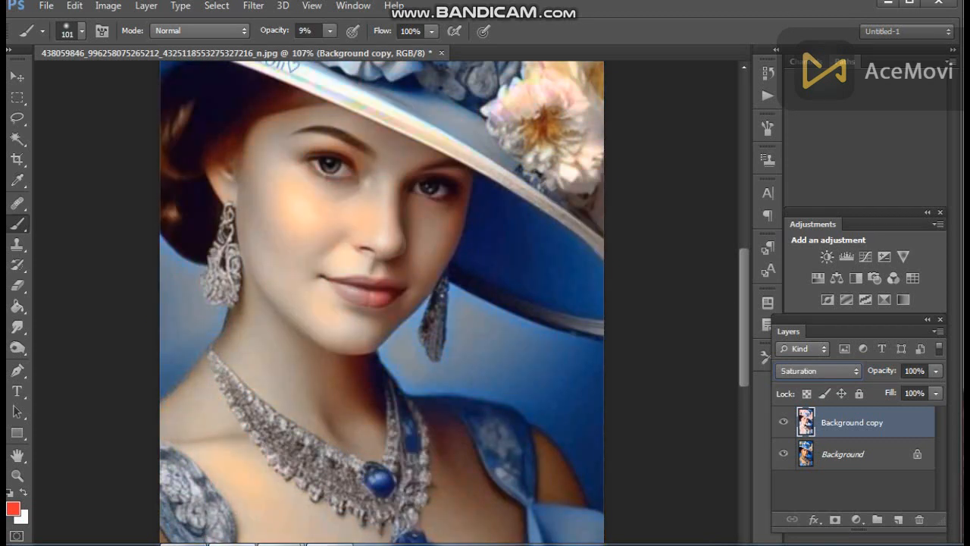
Step: Try 67% opacity on the Background copy layer and return it to 100%
left_click(936, 370)
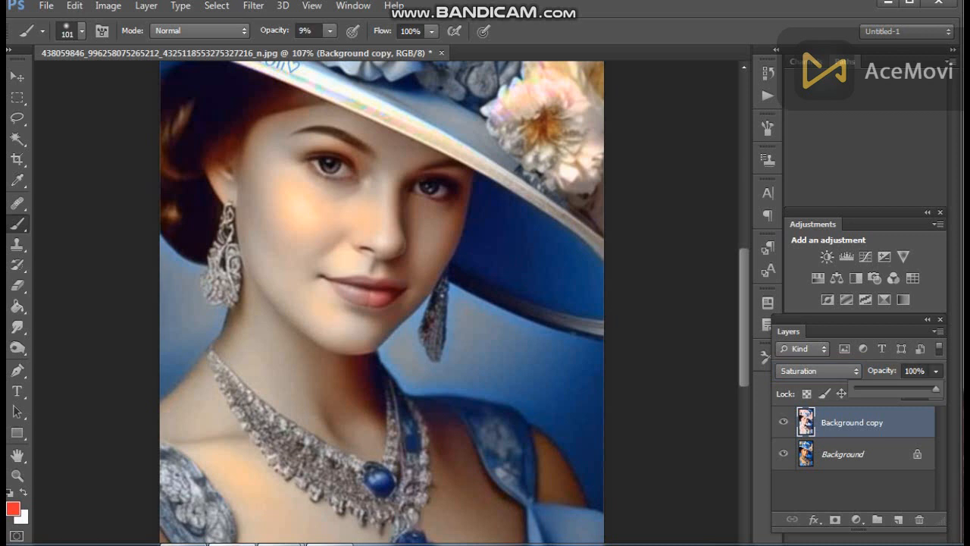
left_click_drag(936, 389, 909, 389)
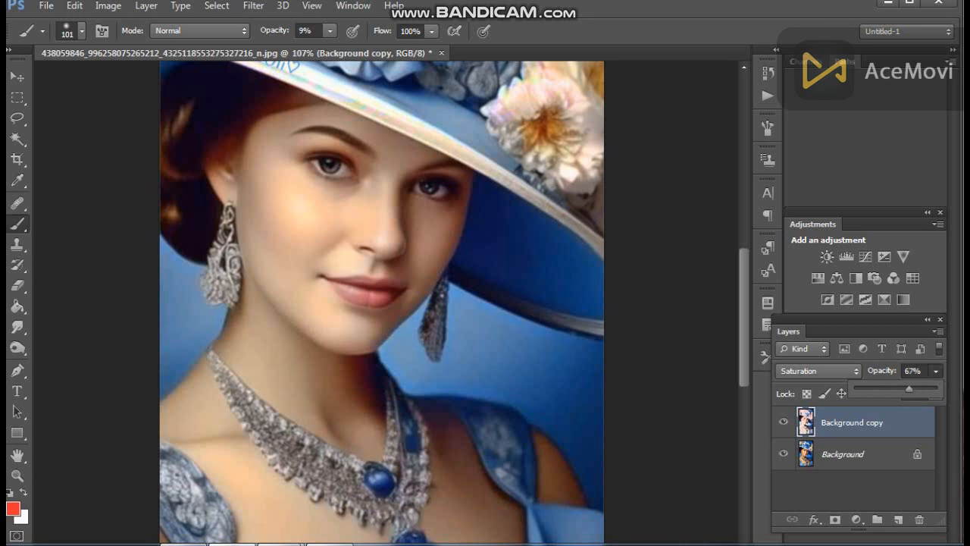
key("Return")
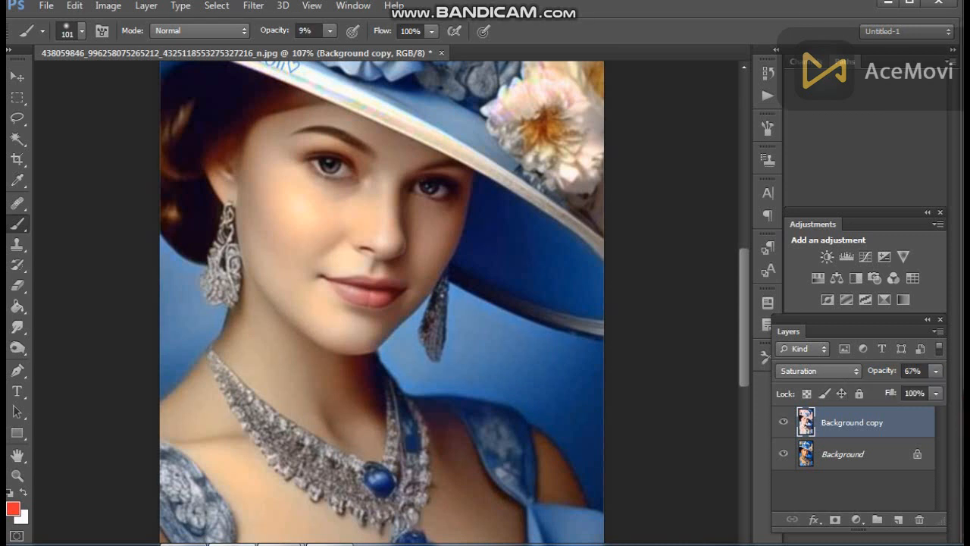
left_click(936, 392)
left_click(936, 371)
left_click_drag(908, 389, 937, 389)
Step: Switch the Background copy layer to Color blending and cycle backward through the modes to Soft Light
left_click(819, 370)
left_click(786, 353)
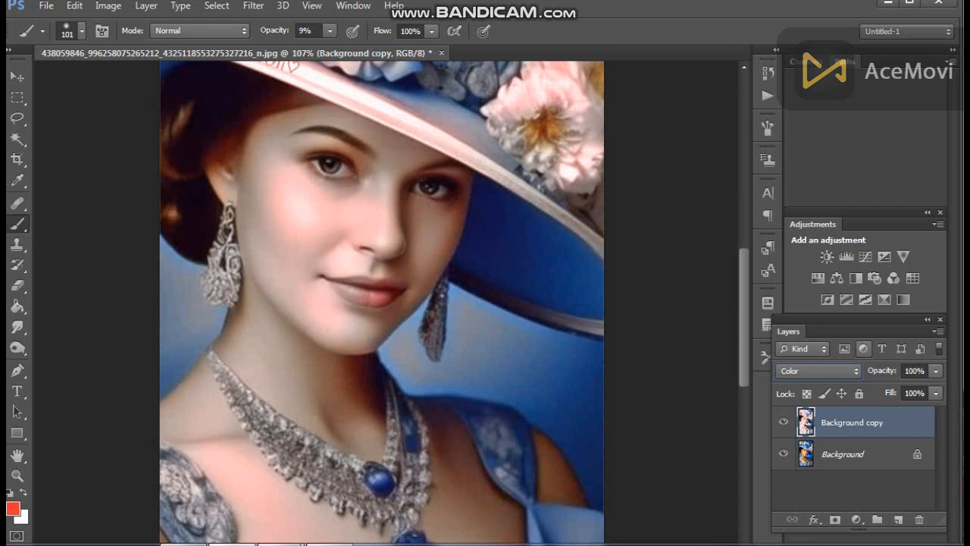
key("Up")
key("Up")
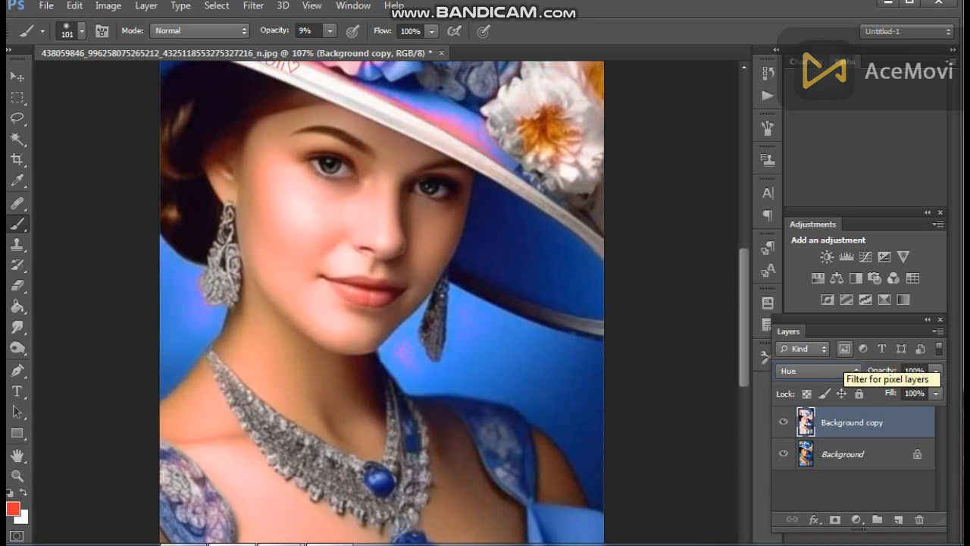
key("Up")
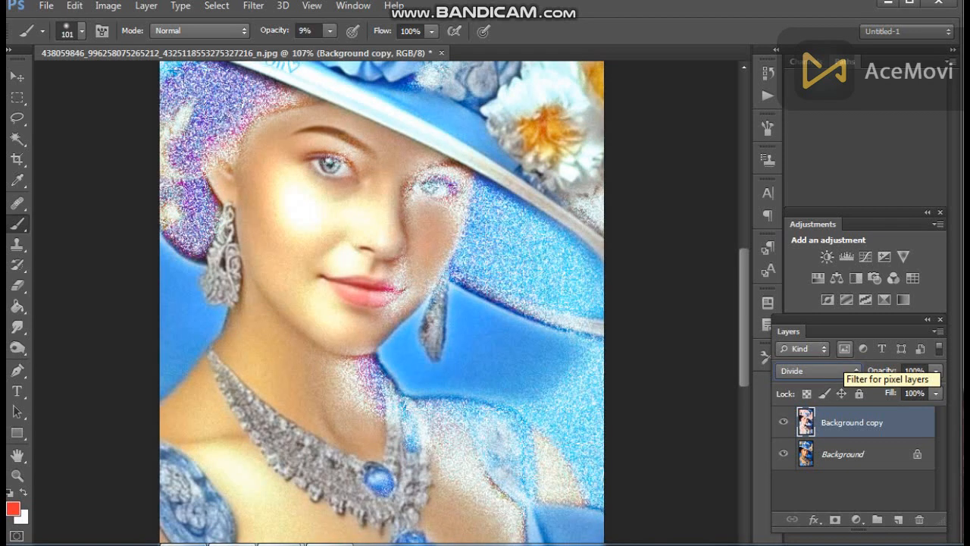
key("Up")
key("Up")
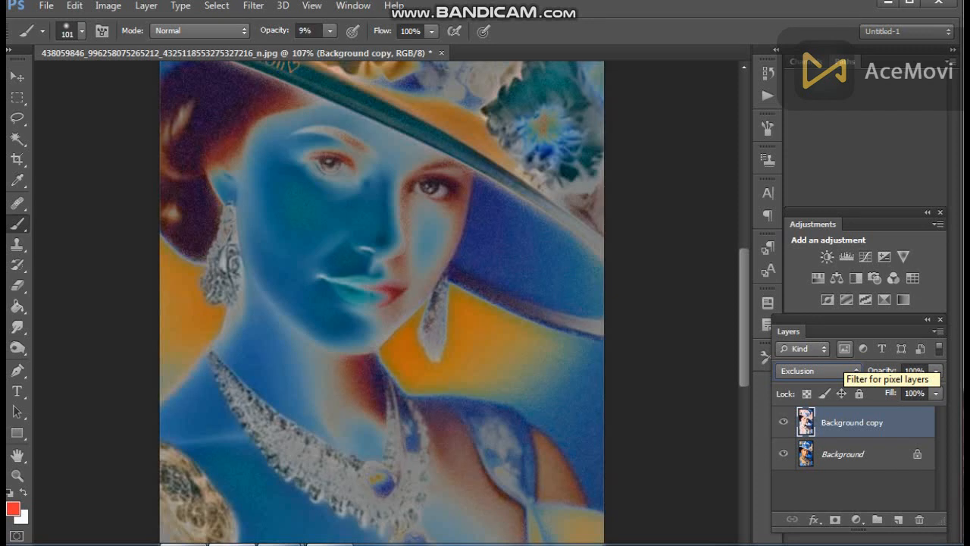
key("Up")
key("Up")
key("Up")
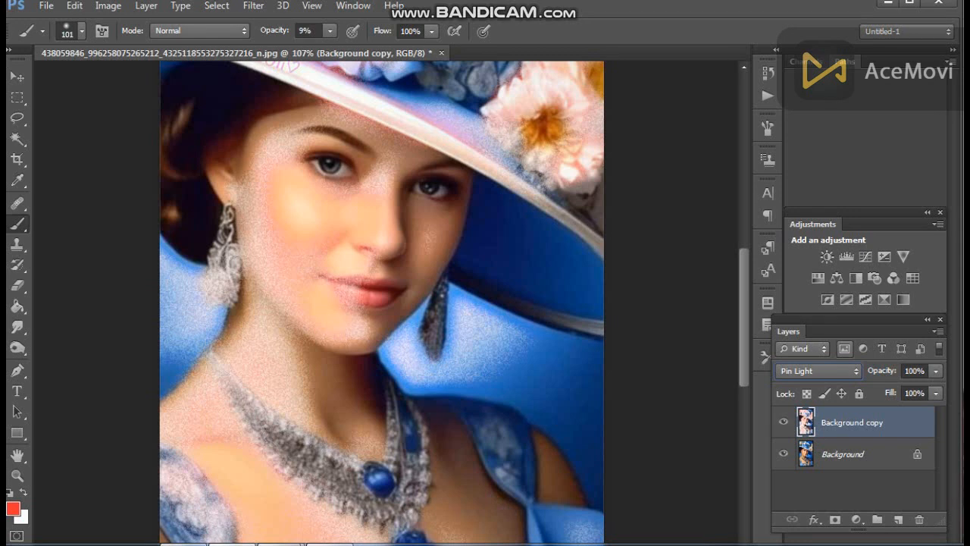
key("Up")
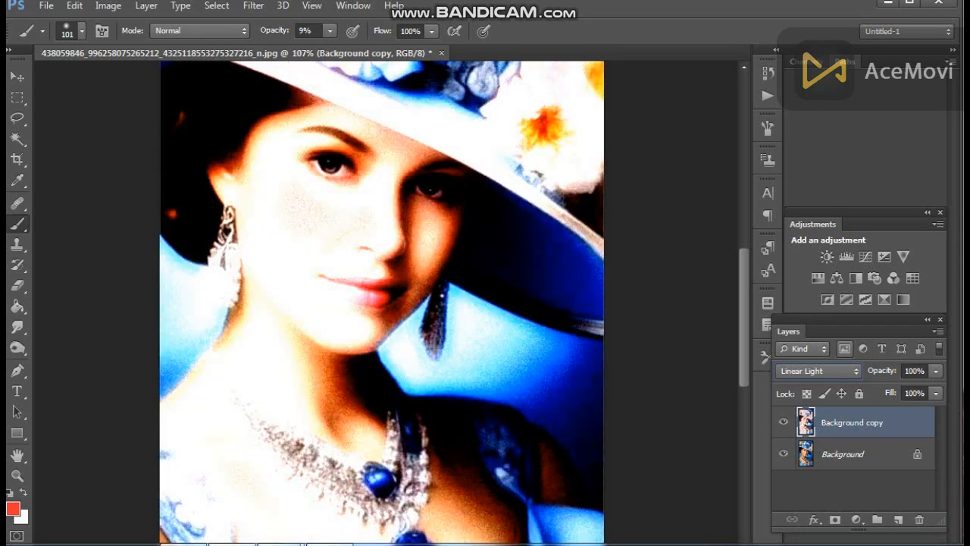
key("Up")
key("Up")
key("Up")
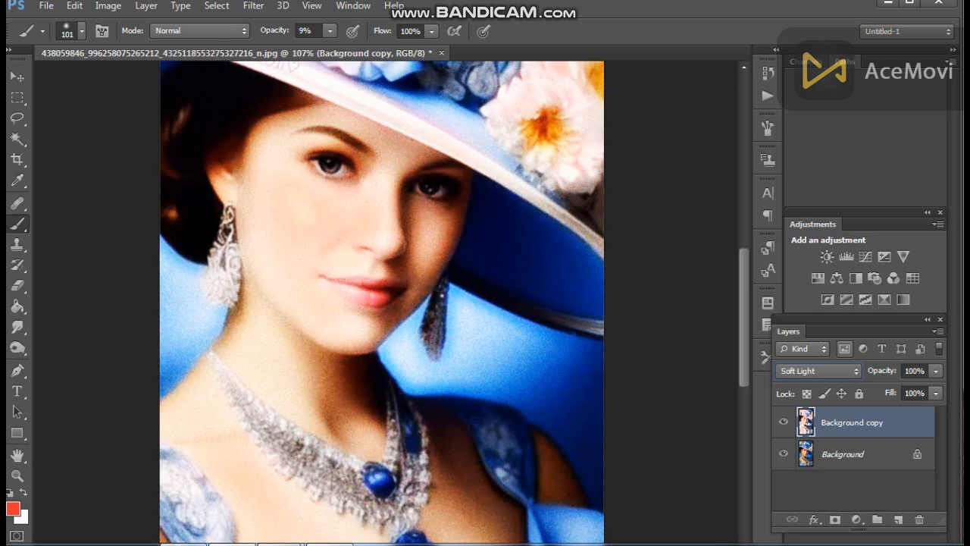
Step: Cycle the Background copy layer's blend mode backward from Soft Light through Lighter Color, Screen and Darker Color to Dissolve
key("Up")
key("Up")
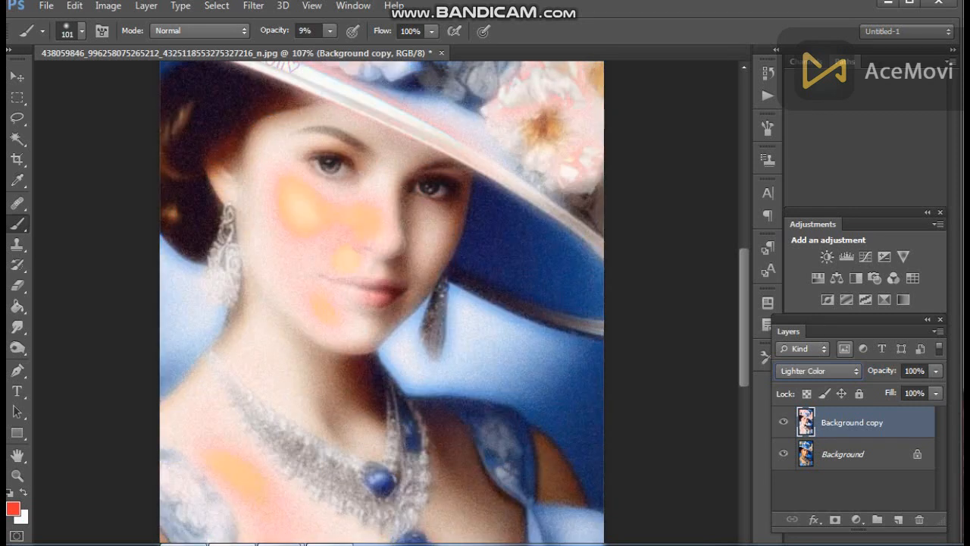
key("Up")
key("Down")
key("Up")
key("Up")
key("Up")
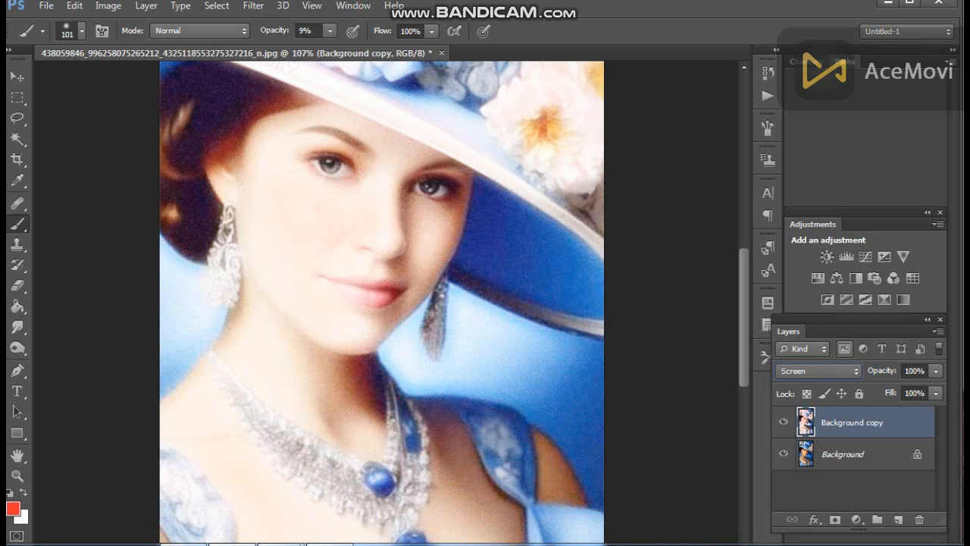
key("Up")
key("Up")
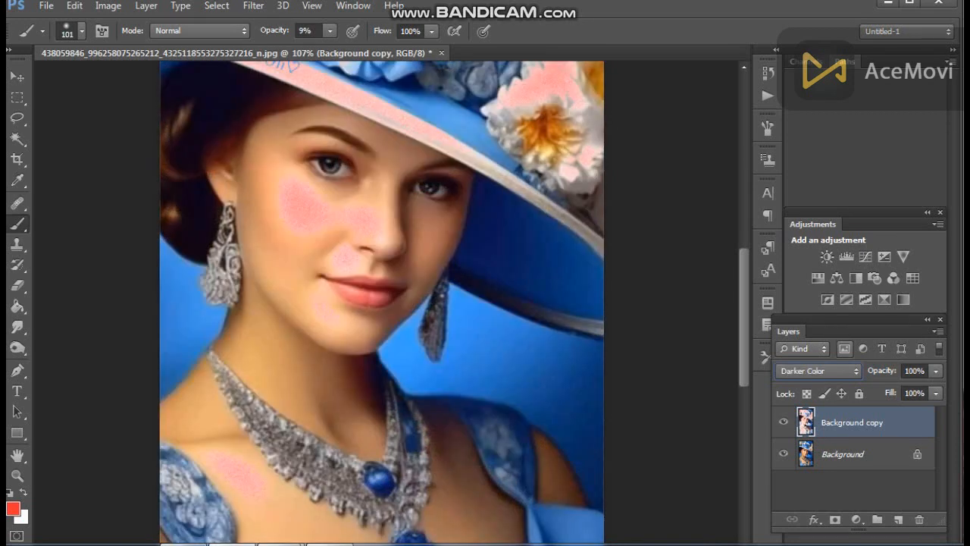
key("Up")
key("Up")
key("Up")
key("Up")
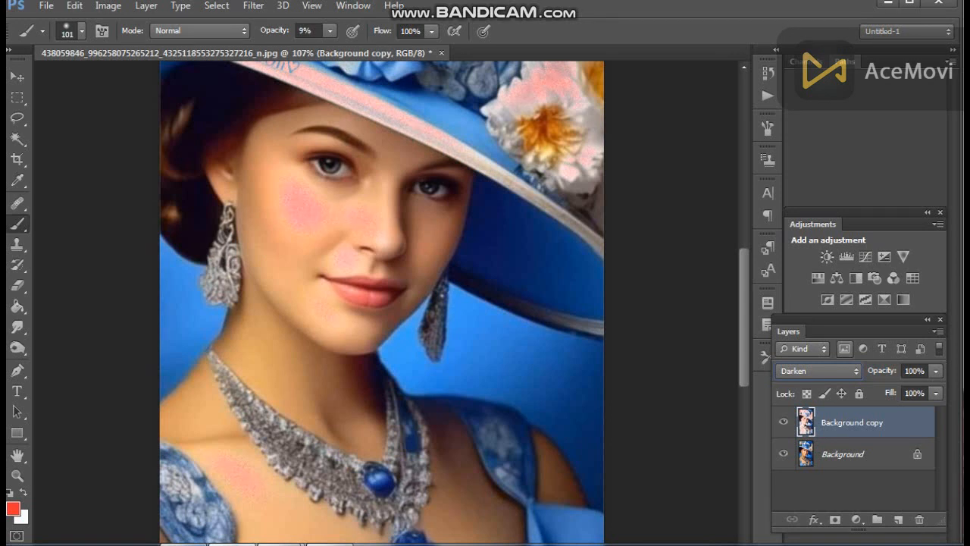
key("Up")
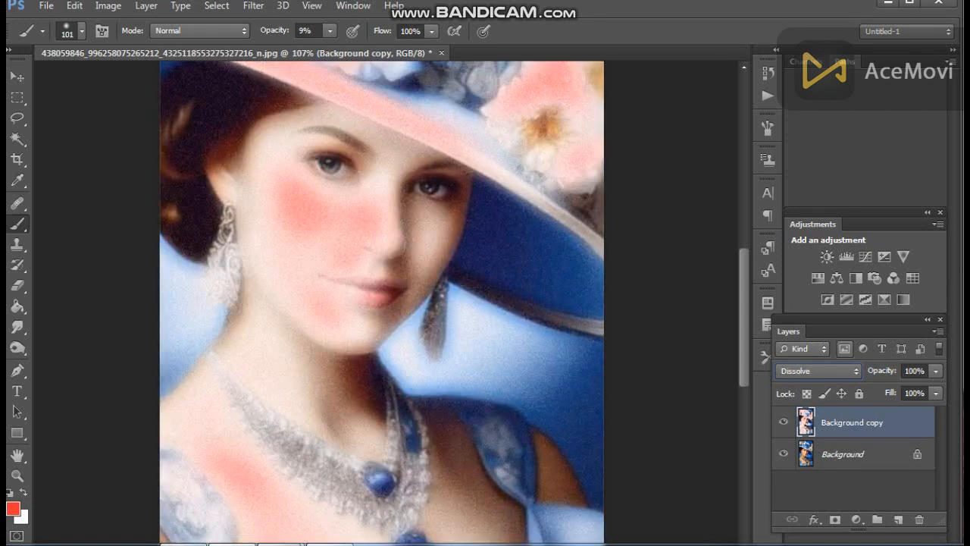
key("Up")
Step: Cycle the Background copy layer's blend mode forward through Darken, Multiply, Darker Color and Color Dodge to Overlay
key("Down")
key("Down")
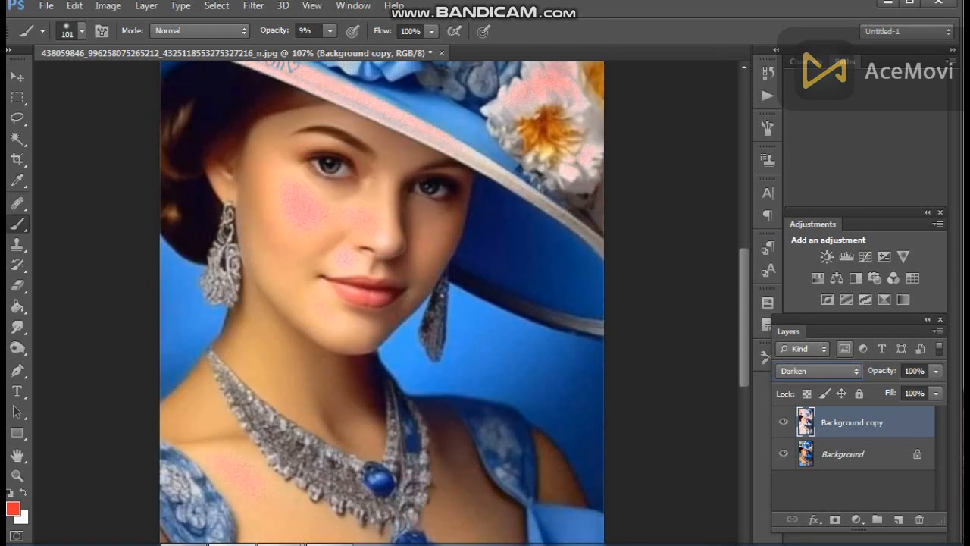
key("Down")
key("Down")
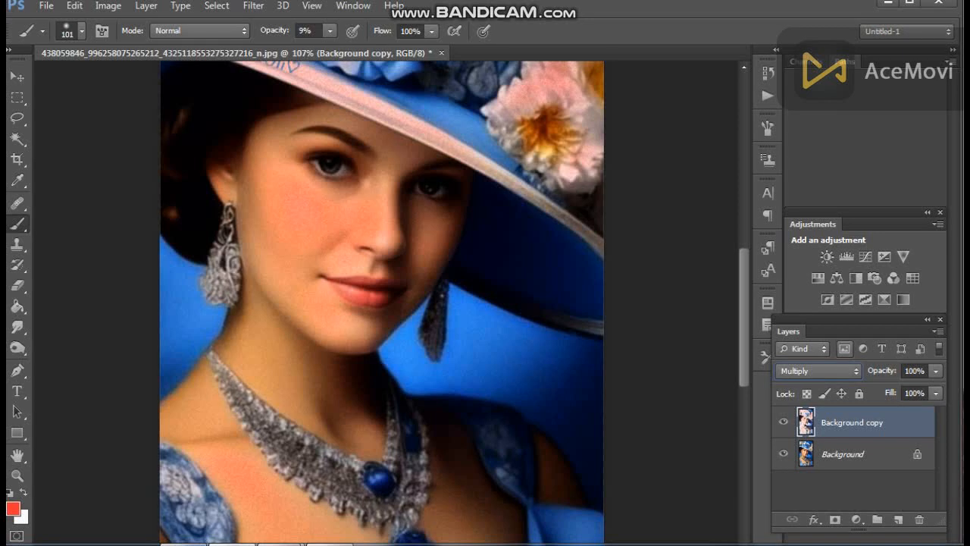
key("Down")
key("Down")
key("Down")
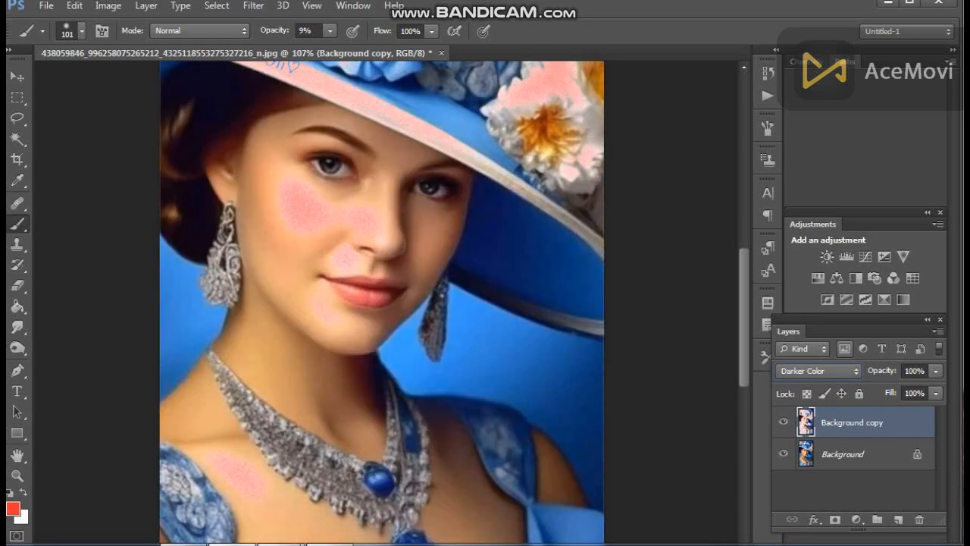
key("Down")
key("Down")
key("Down")
key("Down")
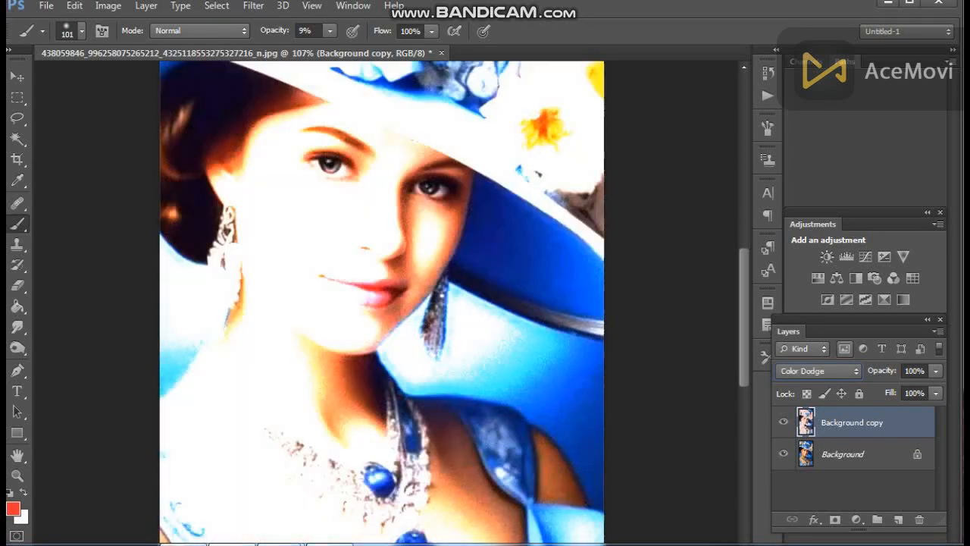
key("Down")
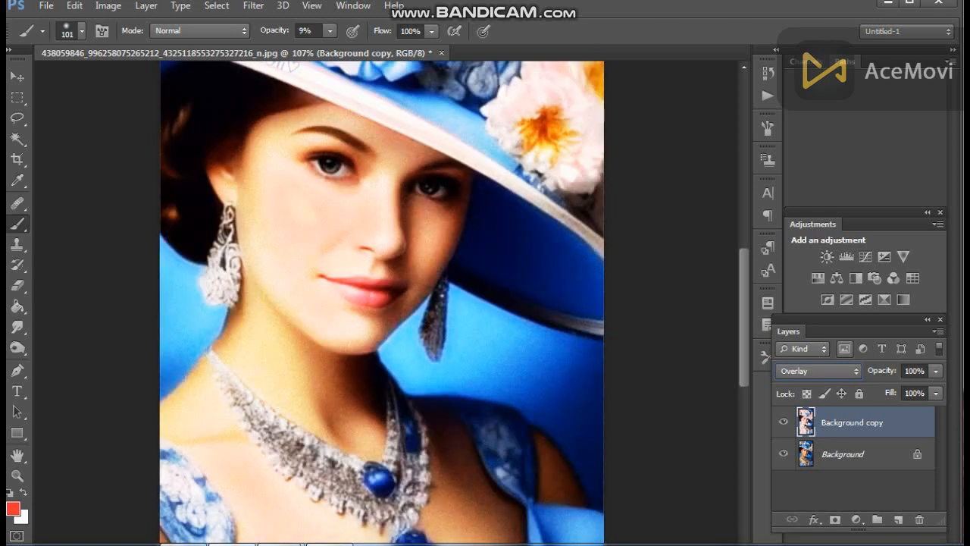
Step: Continue trying the blend modes on the Background copy layer from Overlay through Linear Light and Difference to Hue
key("Down")
key("Down")
key("Down")
key("Down")
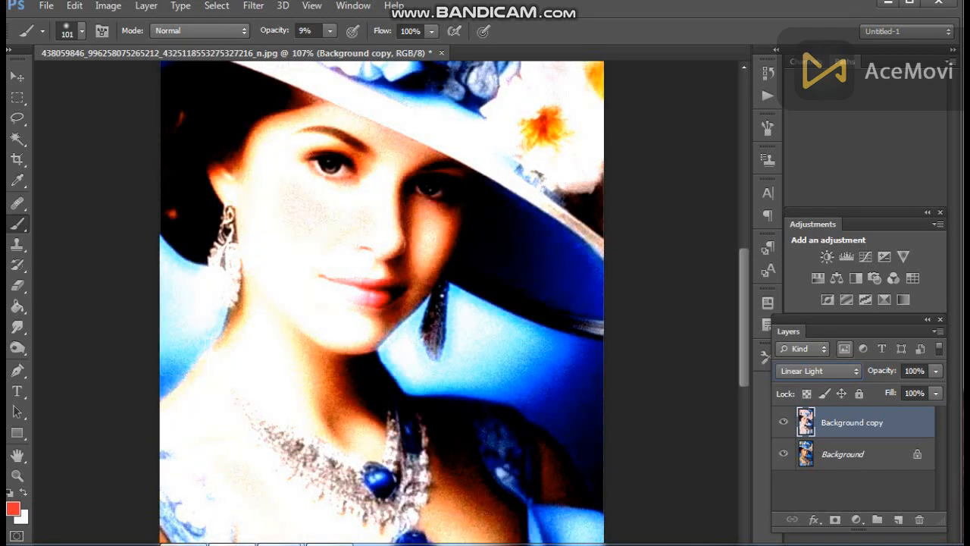
key("Down")
key("Down")
key("Down")
key("Down")
key("Down")
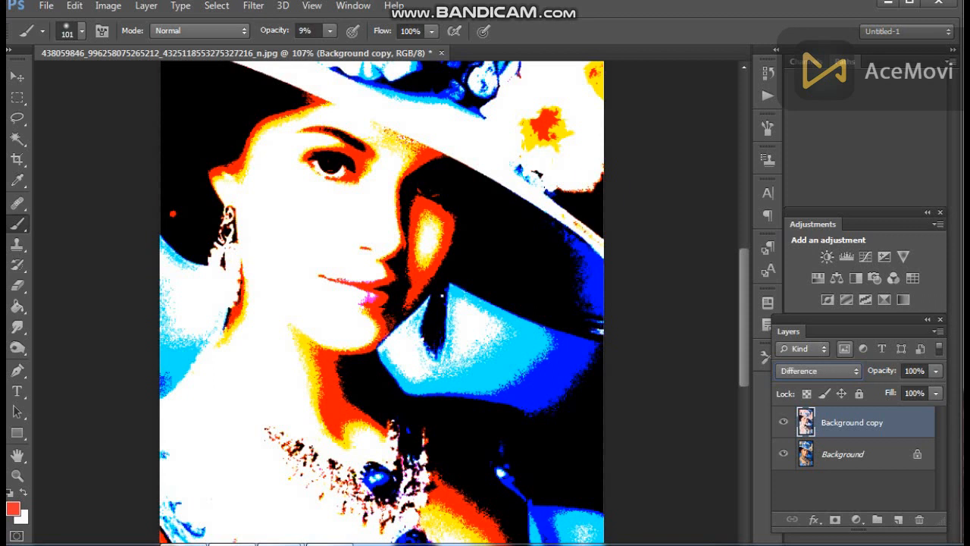
key("Down")
key("Down")
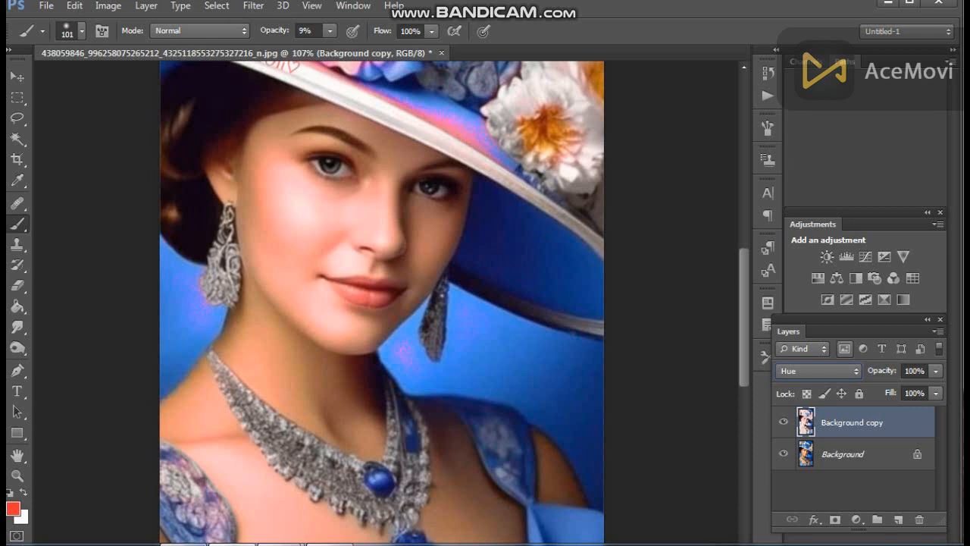
Step: Try Luminosity blending on the Background copy layer and settle on the Saturation blend mode at 100% fill
left_click(936, 393)
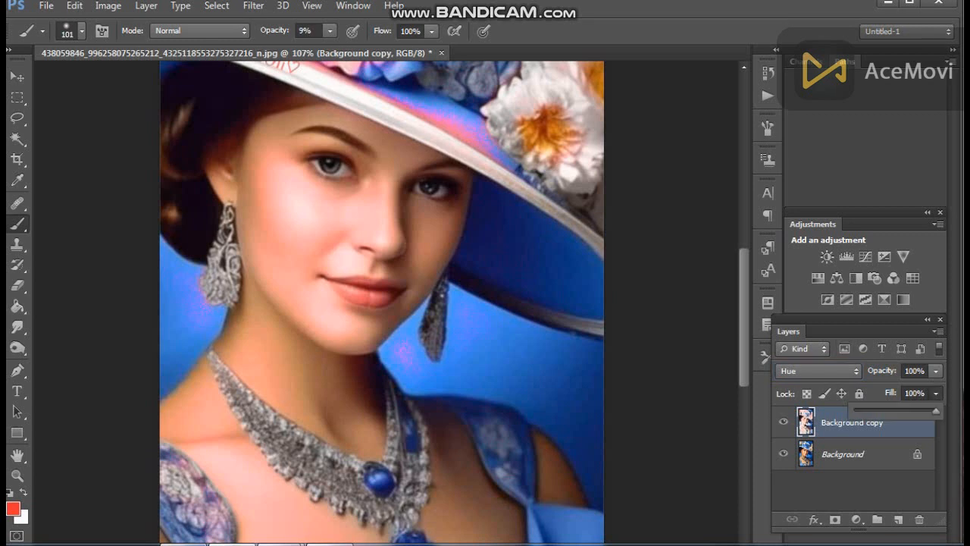
mouse_move(935, 410)
left_mouse_down()
mouse_move(887, 410)
mouse_move(935, 410)
left_mouse_up()
left_click(819, 370)
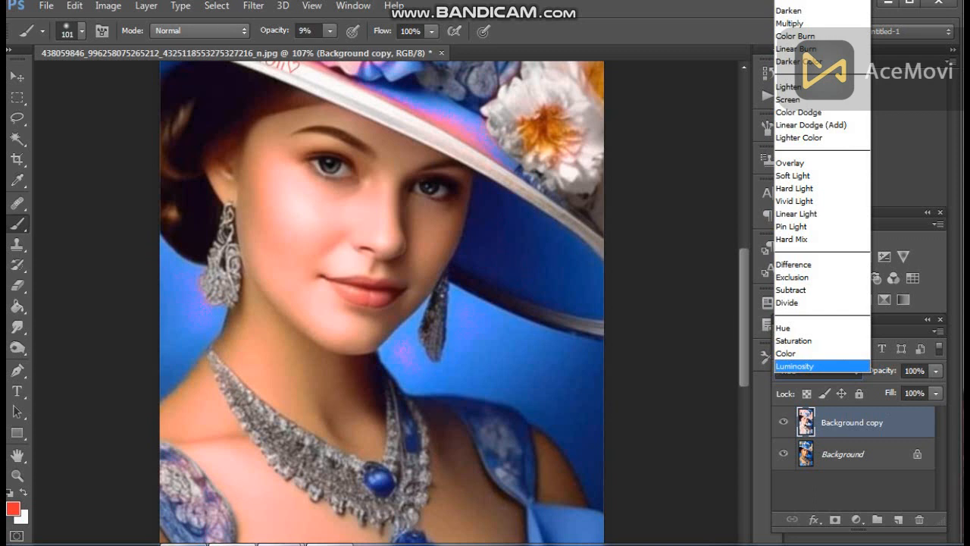
left_click(821, 366)
left_click(821, 372)
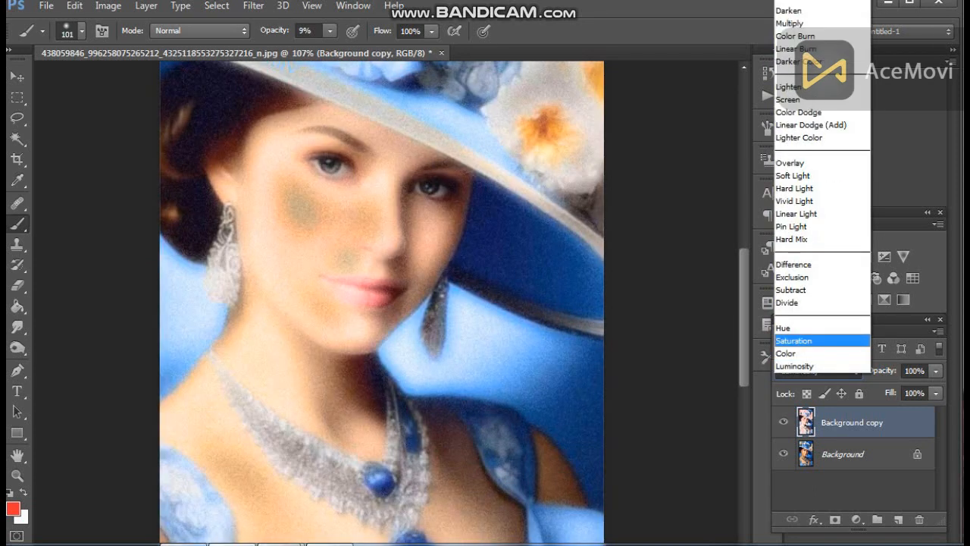
left_click(822, 340)
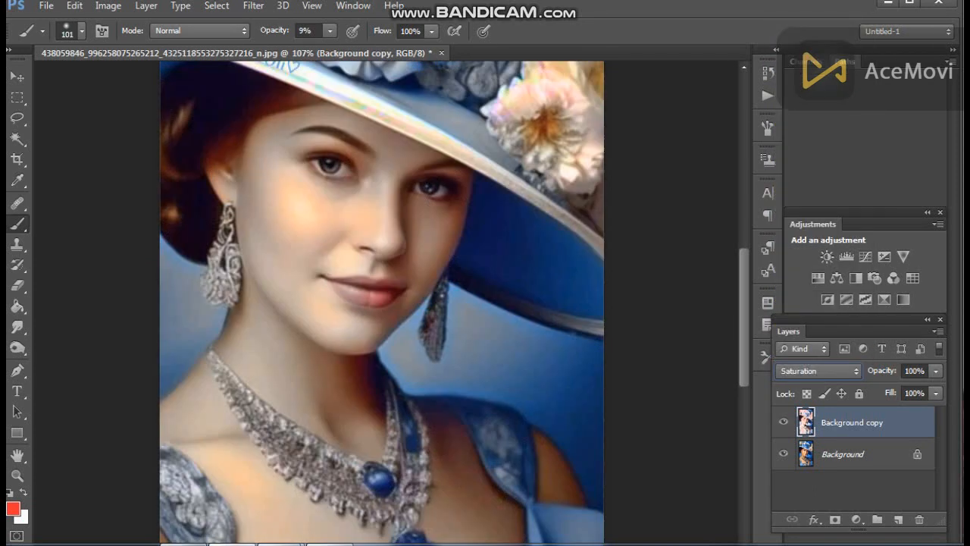
Step: Lasso and delete the hat's central flowers, feathered by 2 pixels, and the flower in the photo's upper-left corner from the Background copy layer
left_click(17, 118)
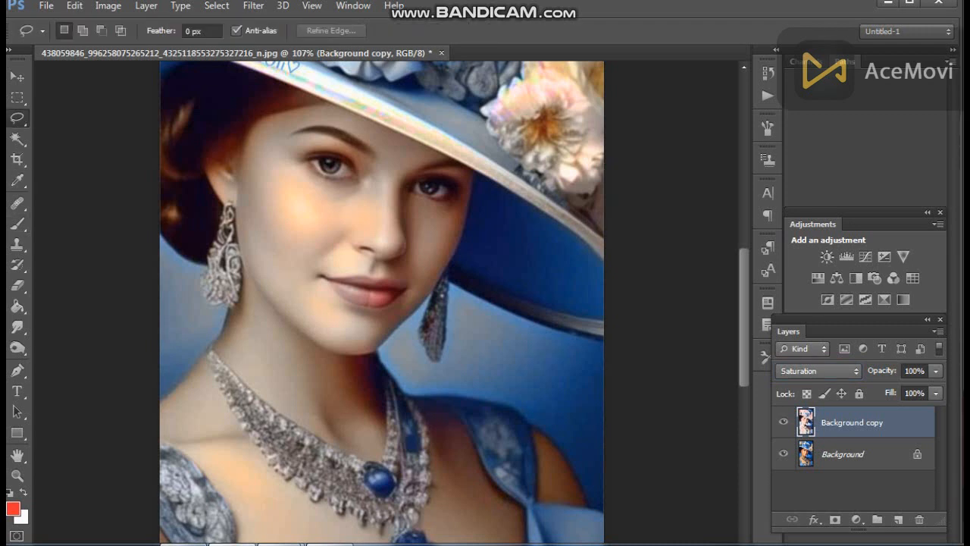
scroll(326, 326, "down", 8)
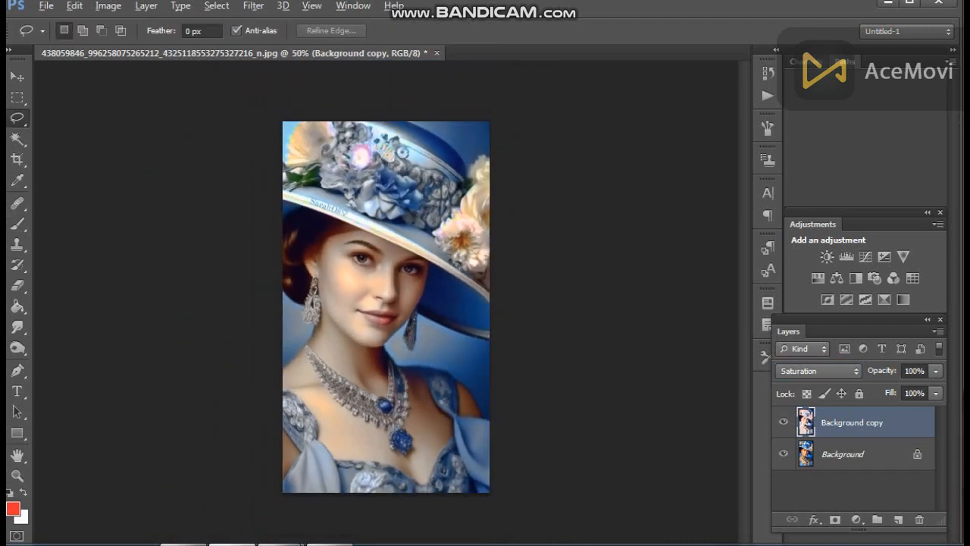
scroll(326, 326, "up", 1)
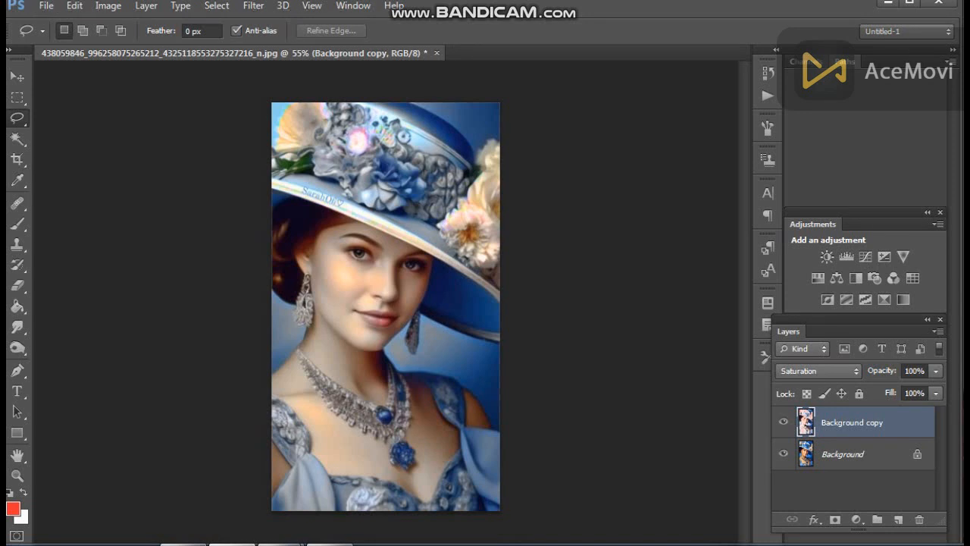
mouse_move(322, 127)
left_mouse_down()
mouse_move(358, 121)
mouse_move(397, 136)
mouse_move(425, 168)
mouse_move(397, 198)
mouse_move(330, 155)
left_mouse_up()
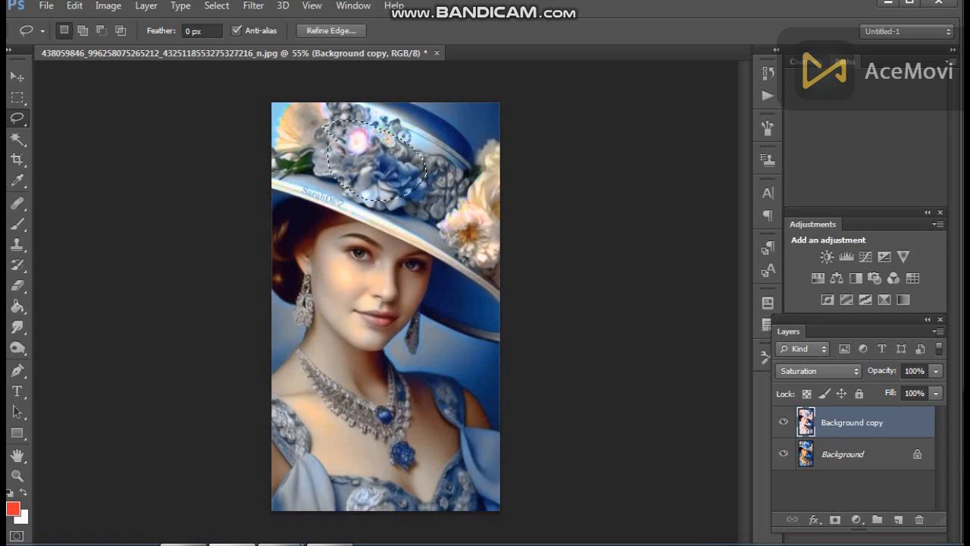
right_click(350, 143)
left_click(396, 190)
type("2")
key("Return")
key("ctrl+d")
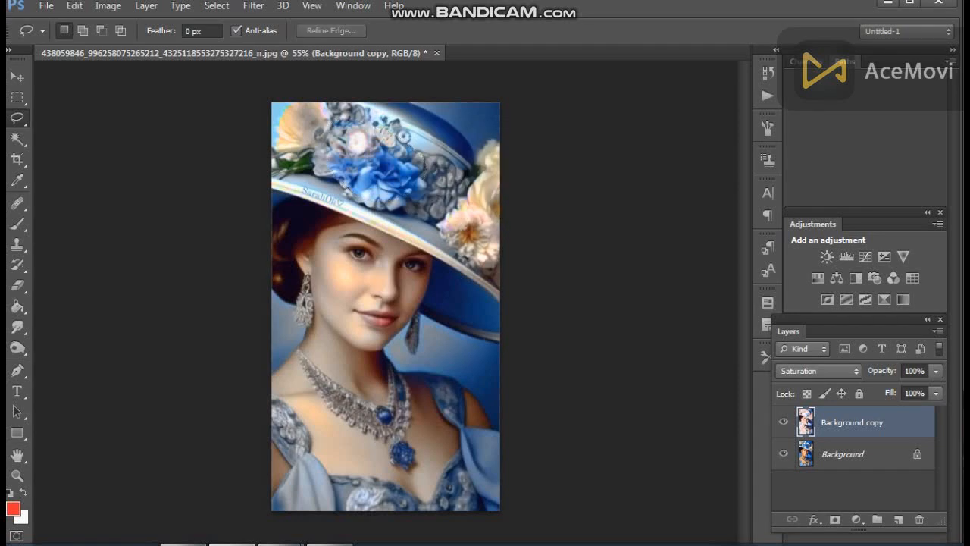
mouse_move(365, 103)
left_mouse_down()
mouse_move(286, 164)
mouse_move(272, 103)
mouse_move(364, 102)
left_mouse_up()
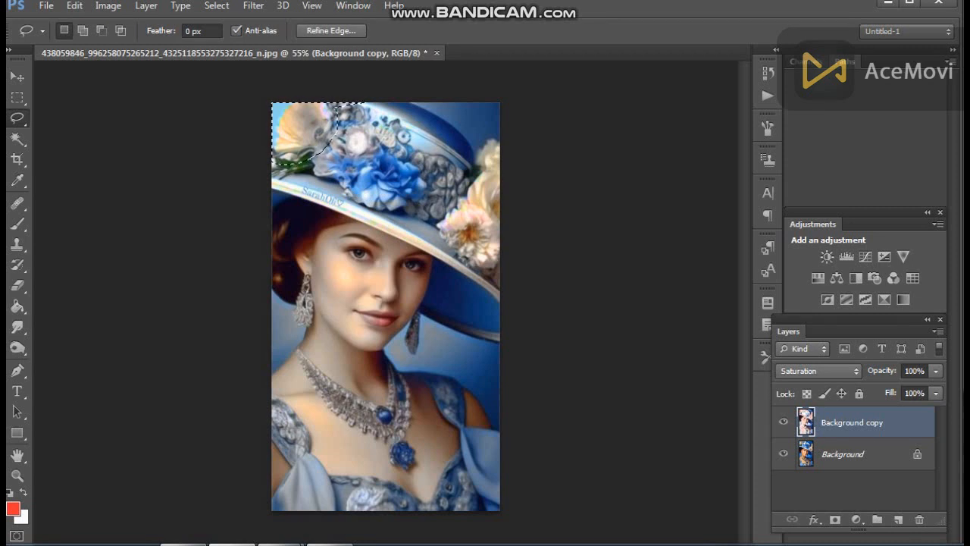
key("ctrl+d")
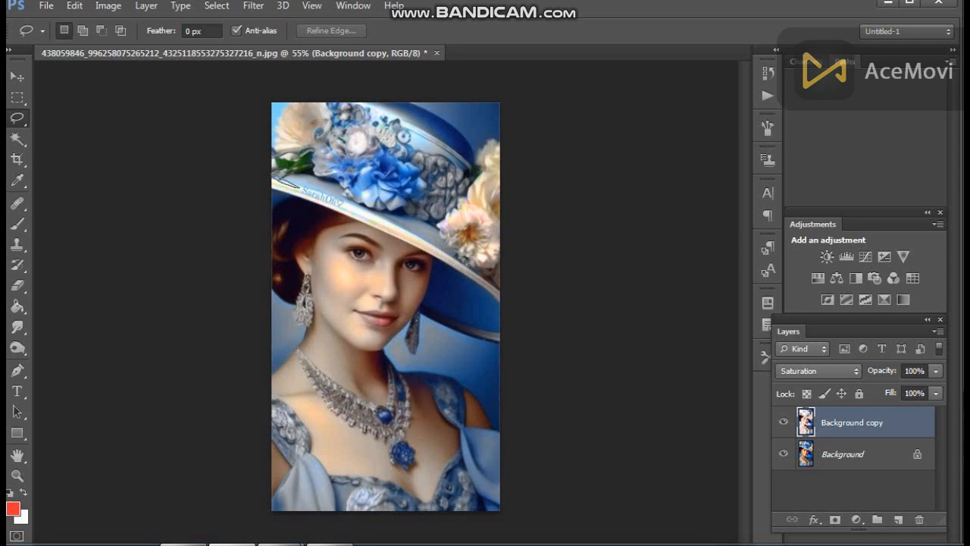
Step: Lasso the whole upper part of the hat along the brim edge and delete it from the Background copy layer
left_click_drag(489, 292, 425, 252)
key("ctrl+d")
left_click_drag(490, 294, 424, 253)
mouse_move(489, 293)
left_mouse_down()
mouse_move(392, 232)
mouse_move(333, 213)
mouse_move(271, 148)
mouse_move(500, 243)
mouse_move(500, 263)
left_mouse_up()
key("Delete")
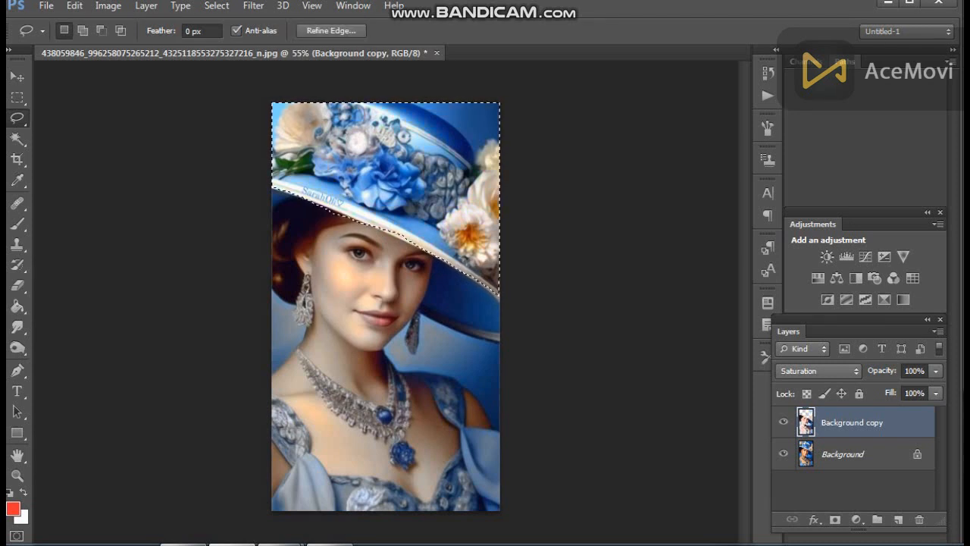
key("ctrl+d")
Step: Try to lasso the underside of the hat brim at the photo's right edge and clear the selection
left_click_drag(471, 255, 497, 296)
mouse_move(464, 243)
left_mouse_down()
mouse_move(438, 262)
mouse_move(498, 350)
mouse_move(489, 221)
left_mouse_up()
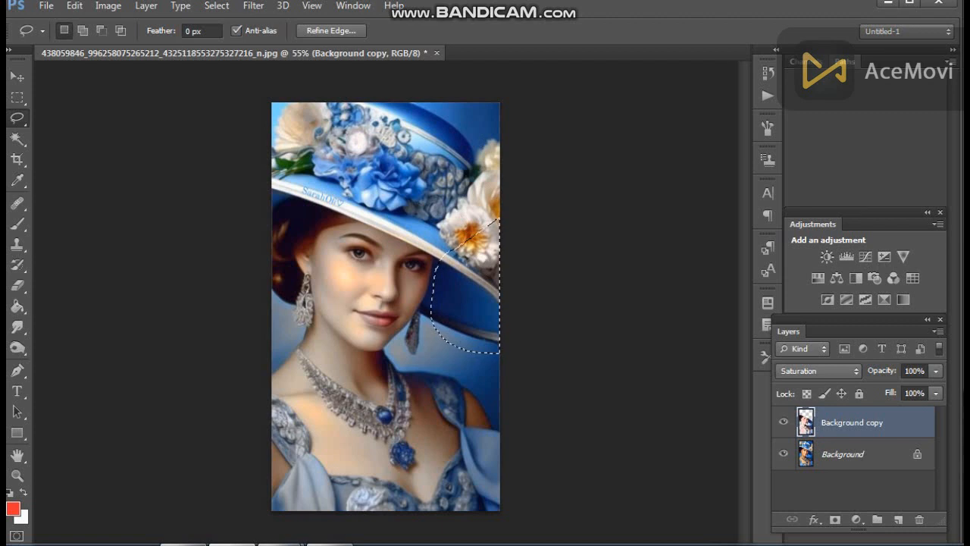
key("ctrl+z")
key("ctrl+z")
key("alt")
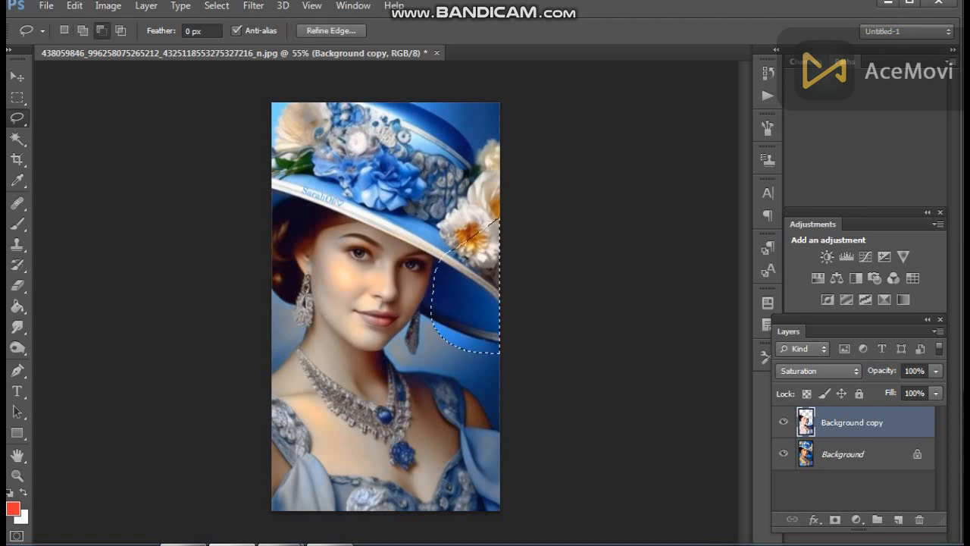
scroll(492, 308, "up", 5)
key("ctrl+d")
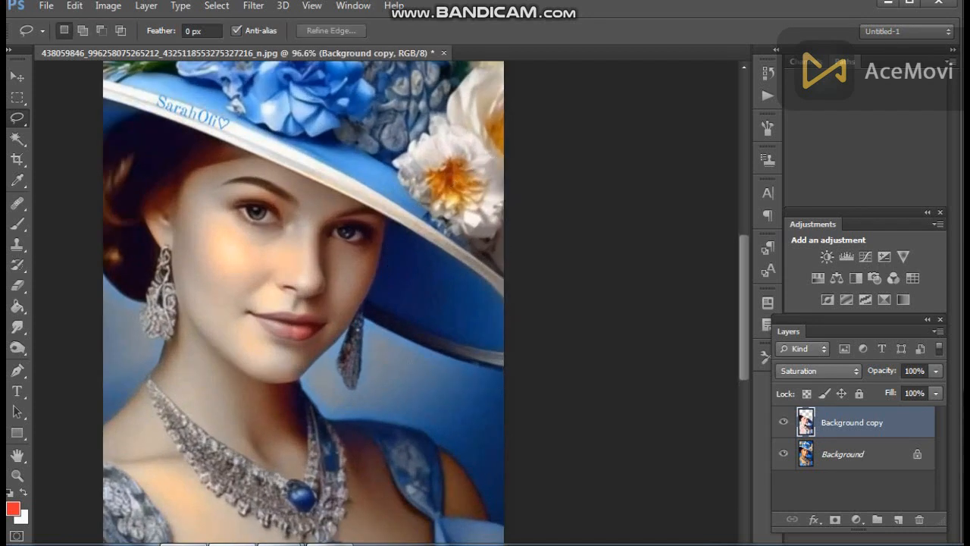
scroll(493, 307, "down", 5)
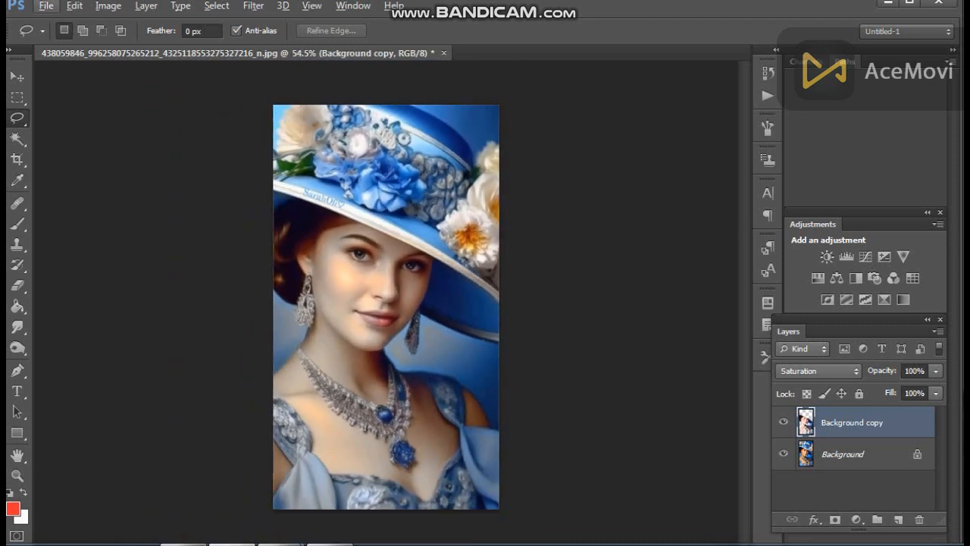
key("ctrl+m")
mouse_move(645, 312)
left_mouse_down()
mouse_move(715, 312)
mouse_move(645, 206)
mouse_move(645, 114)
mouse_move(665, 184)
mouse_move(645, 312)
mouse_move(841, 312)
mouse_move(645, 312)
left_mouse_up()
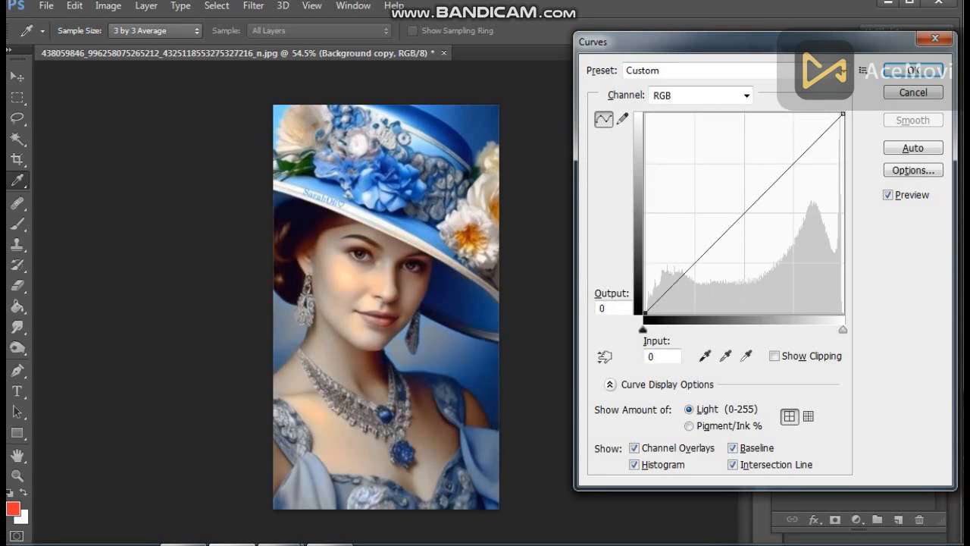
left_click(913, 92)
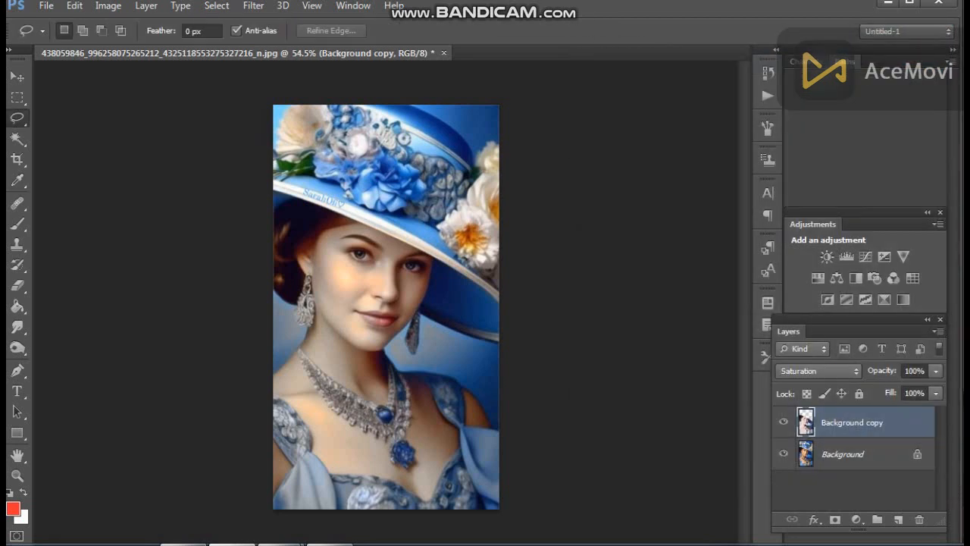
Step: Paint the right half of the lips red on the Background copy layer with a soft 21 px brush at 9% opacity
scroll(348, 318, "up", 5)
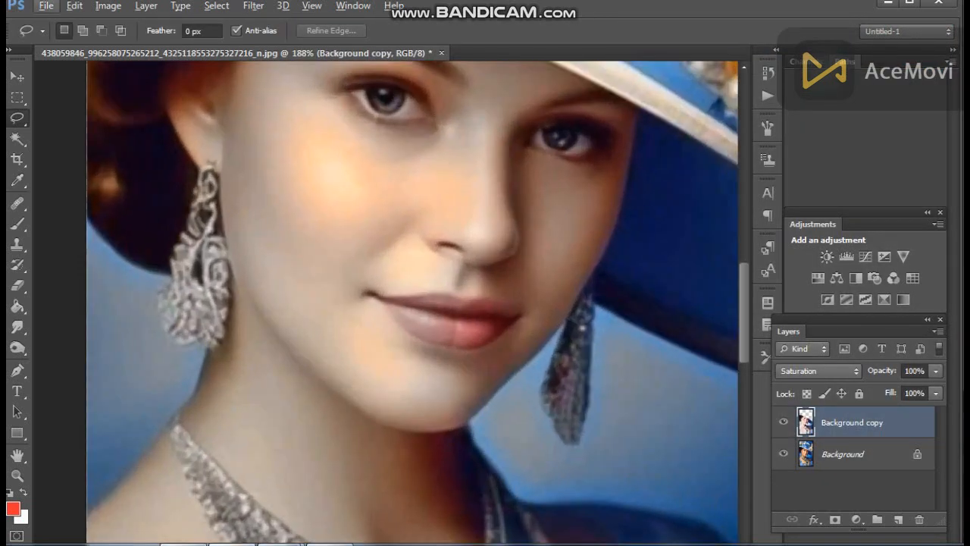
left_click(17, 224)
right_click(544, 325)
left_click_drag(634, 365, 574, 364)
key("Return")
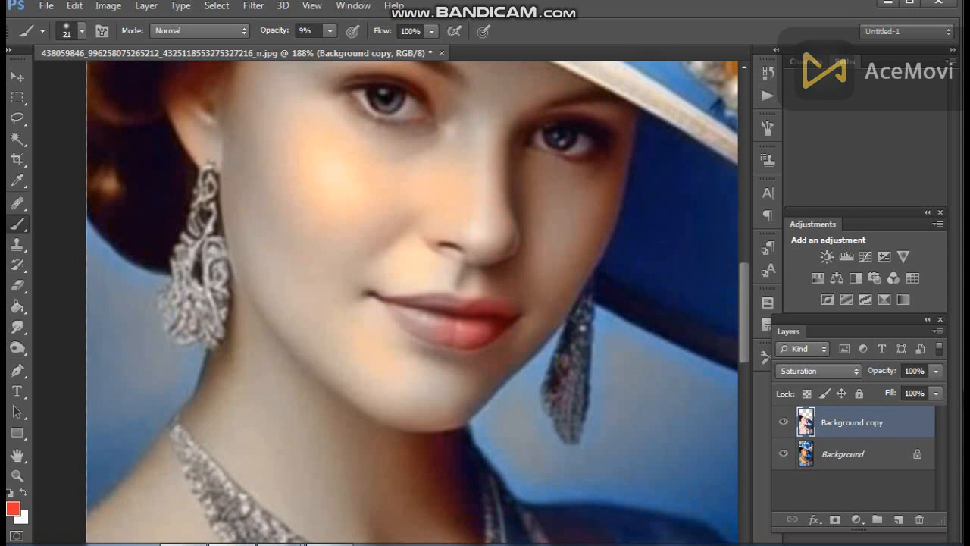
Step: Reduce the brush size to 17 px with 0% hardness and paint the rest of the lips red
right_click(525, 295)
left_click_drag(554, 335, 553, 335)
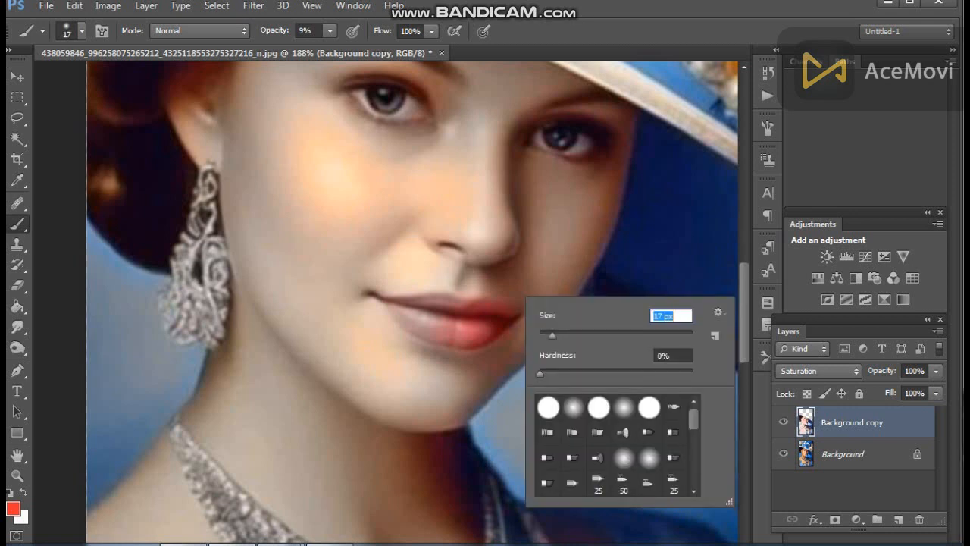
key("Return")
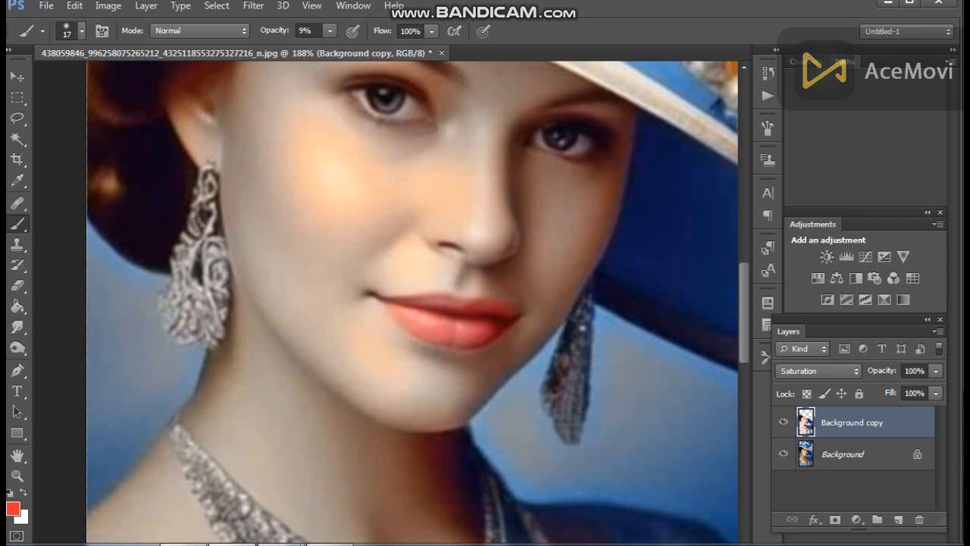
Step: Lasso the bright highlight on the cheek under the eye and feather the selection by 5 pixels
scroll(432, 360, "down", 10)
scroll(432, 360, "up", 4)
scroll(366, 184, "up", 3)
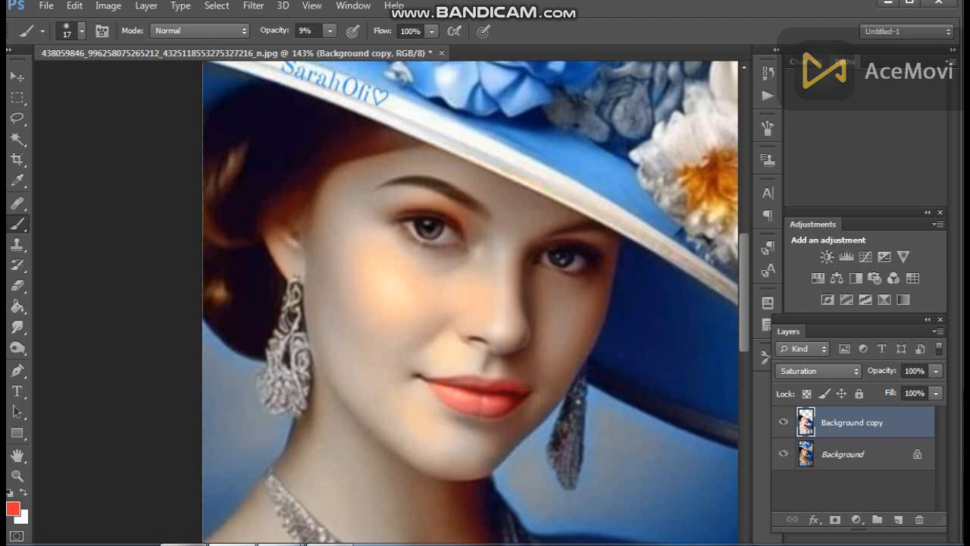
left_click_drag(470, 303, 429, 298)
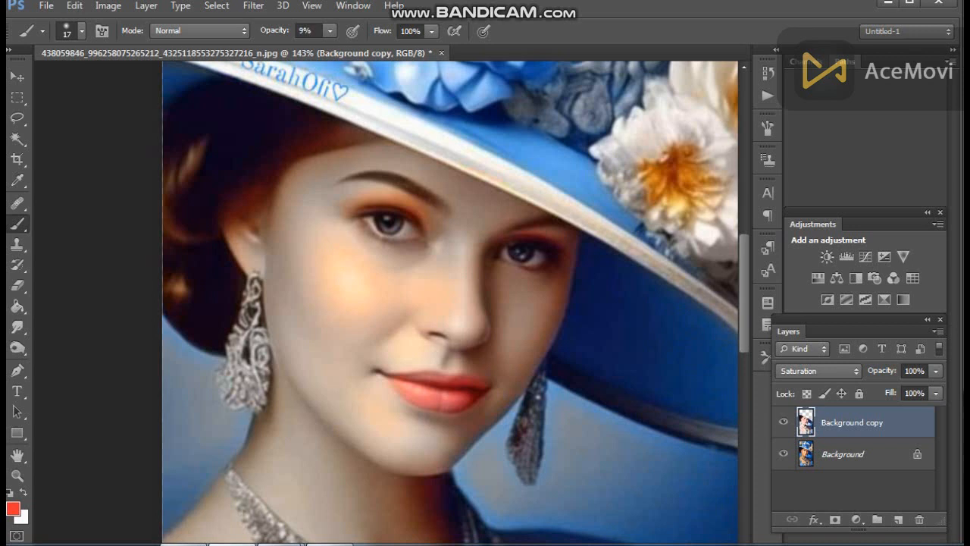
scroll(522, 325, "down", 3)
left_click(17, 118)
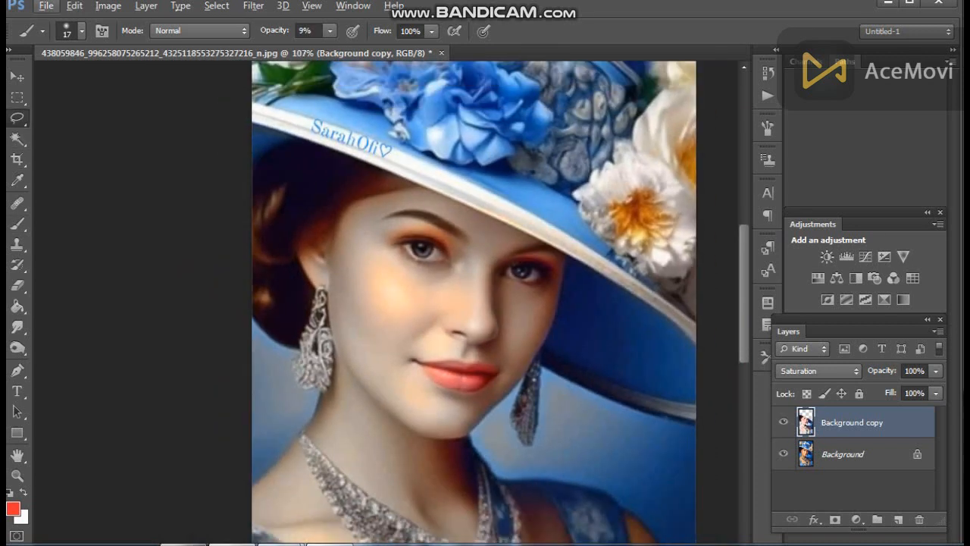
mouse_move(391, 260)
left_mouse_down()
mouse_move(416, 277)
mouse_move(423, 303)
mouse_move(370, 309)
left_mouse_up()
right_click(390, 205)
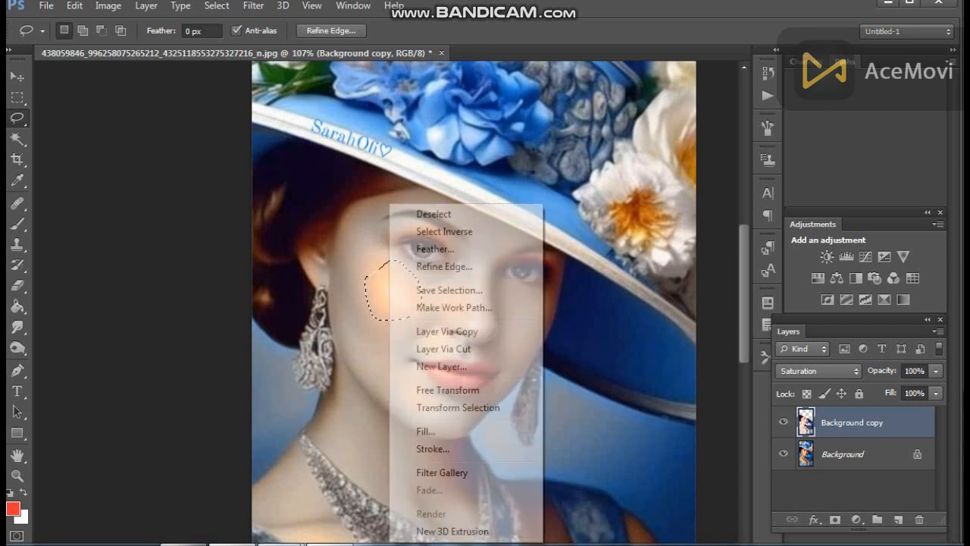
left_click(435, 248)
type("5")
key("Return")
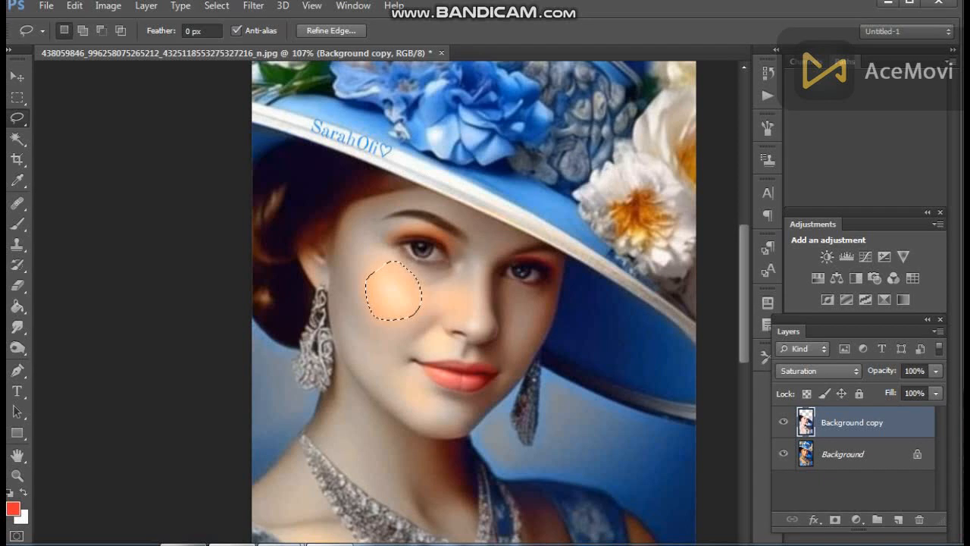
Step: Clear the cheek selection and step back through the last edits
key("ctrl+d")
key("ctrl+alt+z")
key("ctrl+alt+z")
key("ctrl+alt+z")
key("ctrl+alt+z")
key("b")
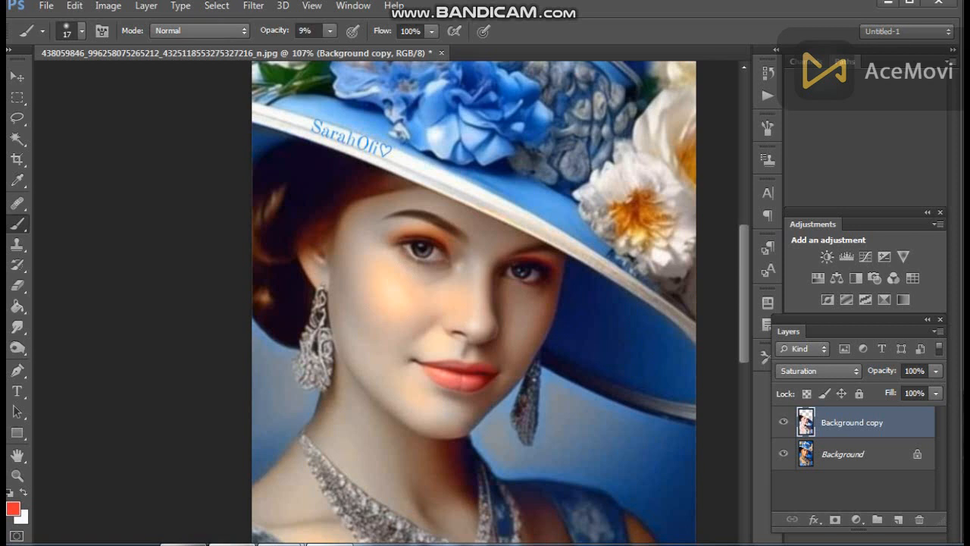
Step: Set the foreground color to light pink fe908f by sampling the lower lip, ready for the Brush tool
left_click(14, 509)
left_click(388, 300)
left_click(367, 253)
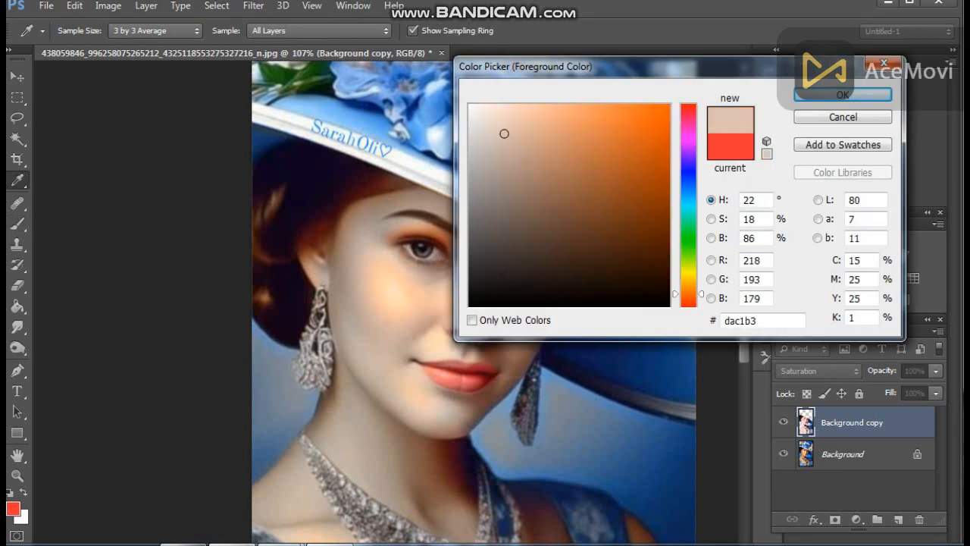
left_click(461, 379)
left_click(466, 381)
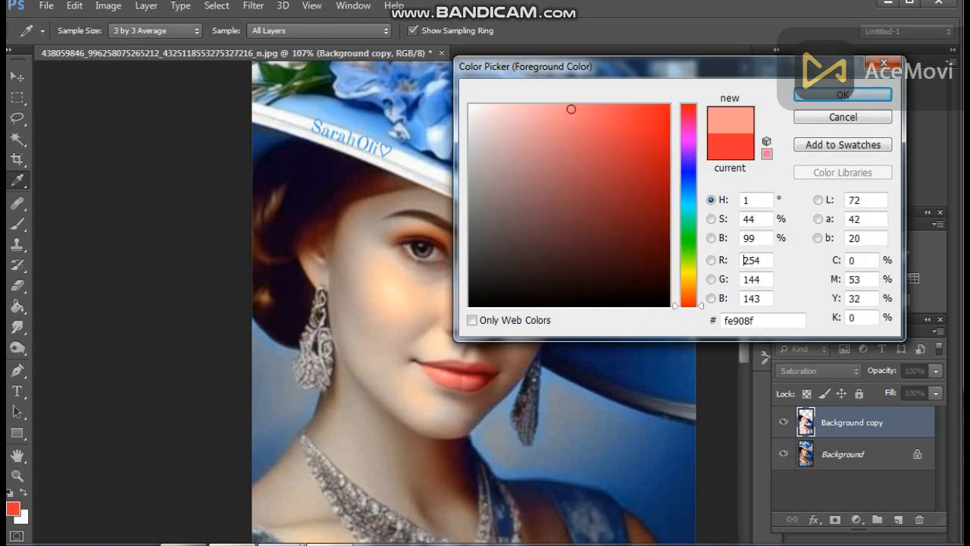
key("Return")
key("b")
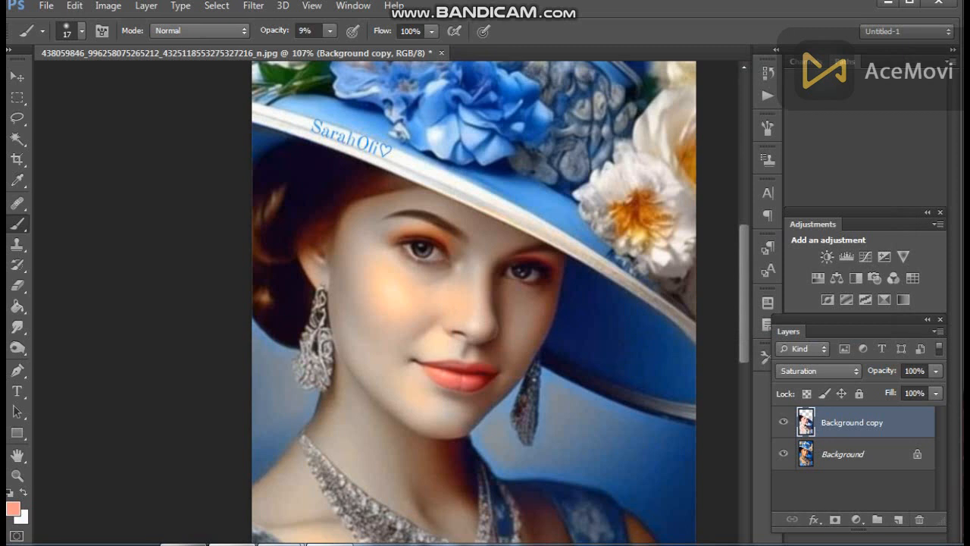
Step: Add a new layer above Background copy and paint a pink tint over the facial skin with a 42 px brush at 9% opacity
left_click(898, 519)
scroll(414, 227, "up", 2)
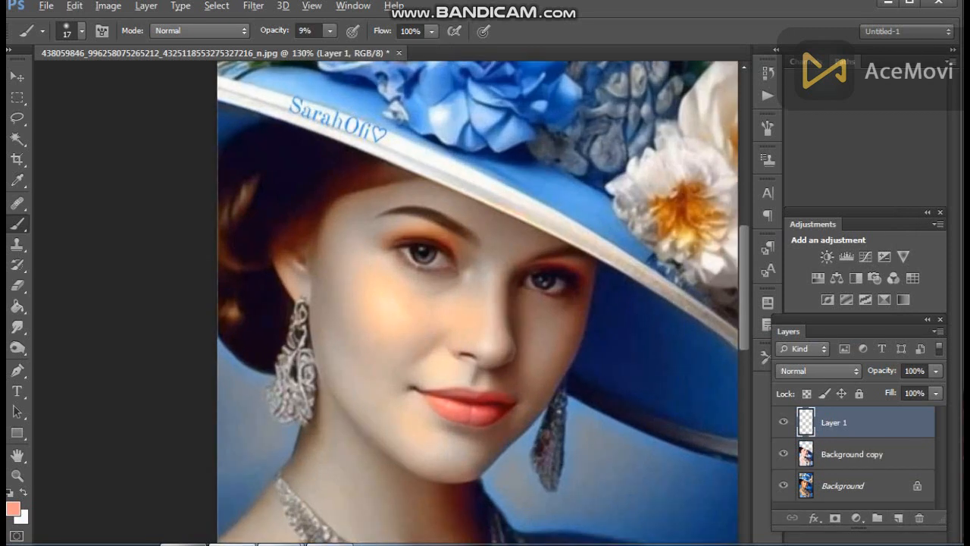
right_click(448, 284)
left_click_drag(477, 323, 495, 324)
key("Return")
left_click_drag(426, 466, 458, 472)
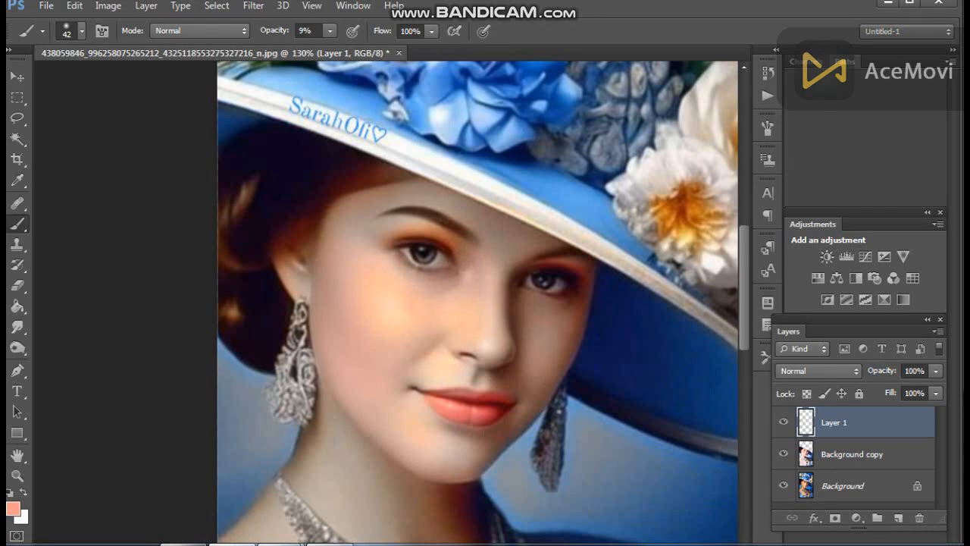
left_click_drag(501, 435, 519, 308)
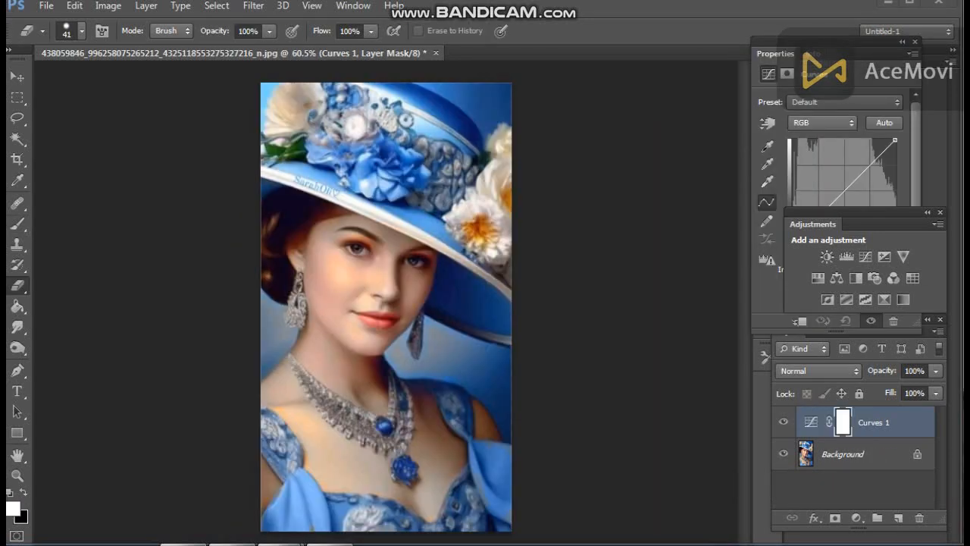
Step: Brighten the photo in the Curves 1 adjustment by moving the RGB white point to input 194, output 255
left_click(776, 54)
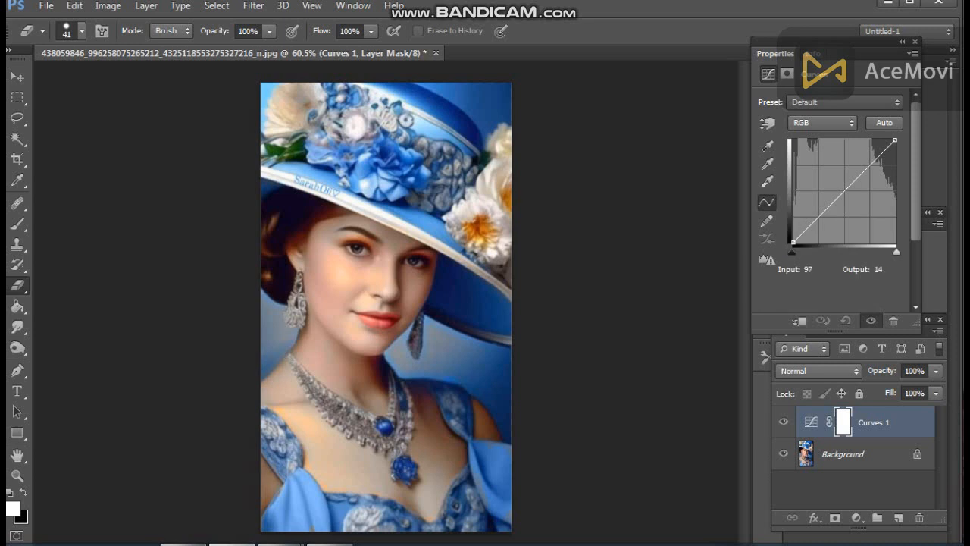
left_click(767, 164)
left_click_drag(843, 189, 775, 200)
mouse_move(794, 241)
left_mouse_down()
mouse_move(805, 242)
mouse_move(819, 219)
mouse_move(785, 221)
mouse_move(800, 216)
mouse_move(793, 166)
mouse_move(795, 236)
mouse_move(809, 141)
mouse_move(880, 141)
mouse_move(894, 188)
mouse_move(894, 244)
mouse_move(826, 242)
mouse_move(799, 228)
mouse_move(793, 197)
mouse_move(834, 223)
mouse_move(887, 219)
mouse_move(893, 159)
mouse_move(848, 141)
mouse_move(794, 143)
mouse_move(793, 211)
mouse_move(793, 199)
mouse_move(849, 199)
mouse_move(883, 237)
mouse_move(864, 141)
mouse_move(794, 160)
mouse_move(793, 241)
mouse_move(834, 141)
mouse_move(793, 223)
mouse_move(794, 212)
mouse_move(793, 239)
left_mouse_up()
left_click_drag(895, 140, 869, 140)
left_click_drag(852, 140, 895, 242)
left_click_drag(817, 242, 870, 141)
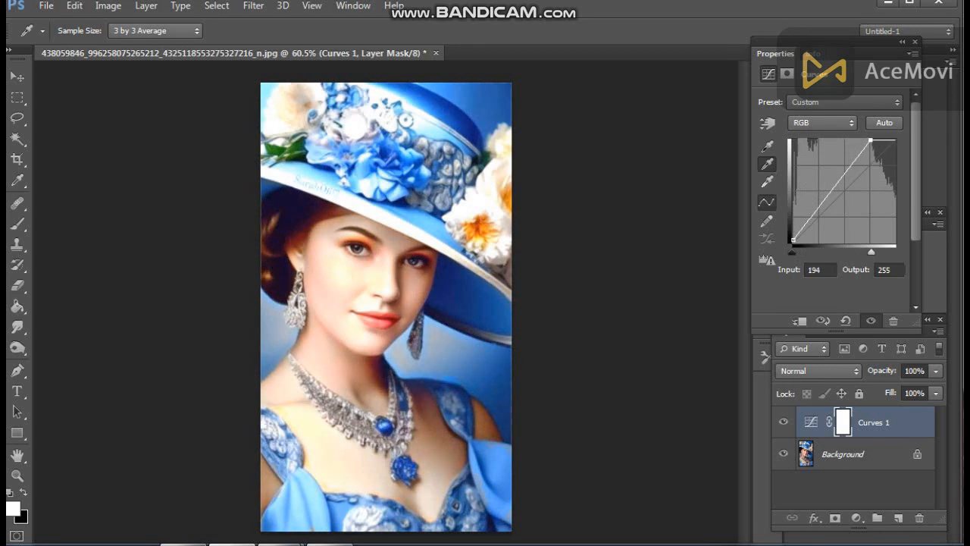
left_click(914, 42)
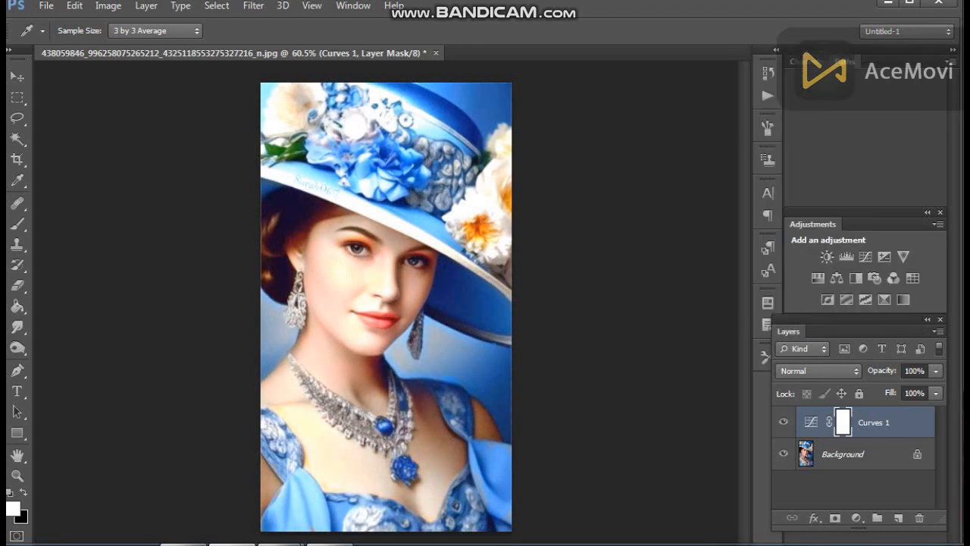
Step: Flatten the Curves 1 adjustment and the photo into a single Background layer
scroll(439, 338, "up", 8)
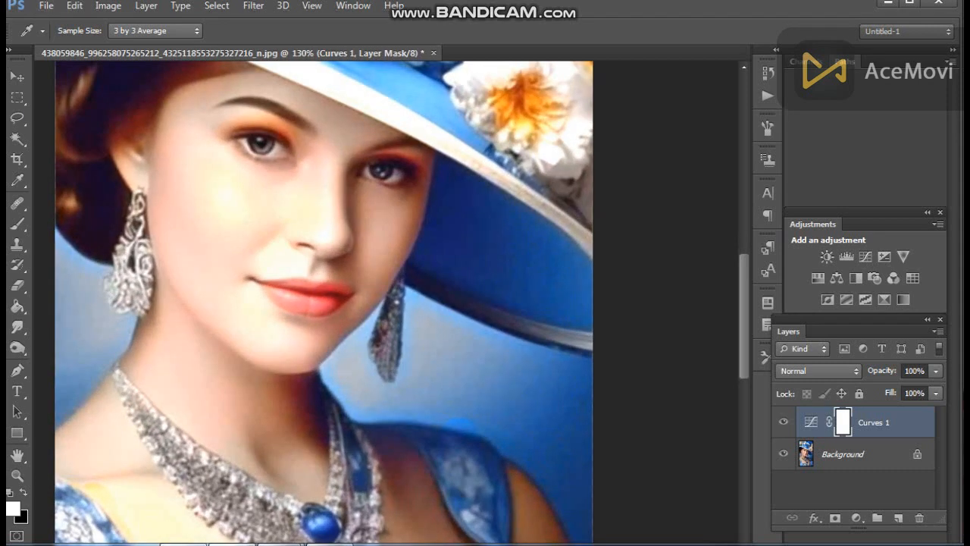
scroll(432, 337, "down", 2)
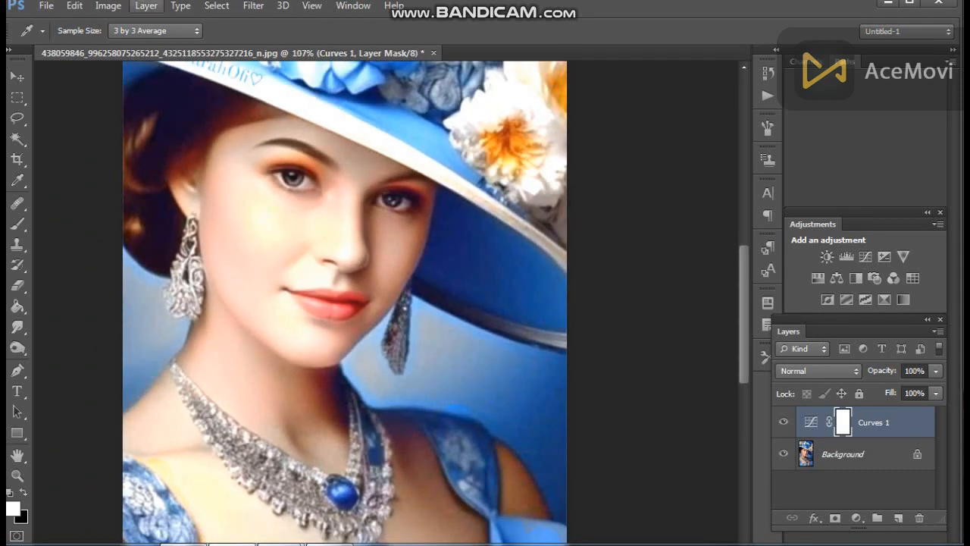
left_click(146, 6)
left_click(217, 511)
scroll(354, 303, "down", 2)
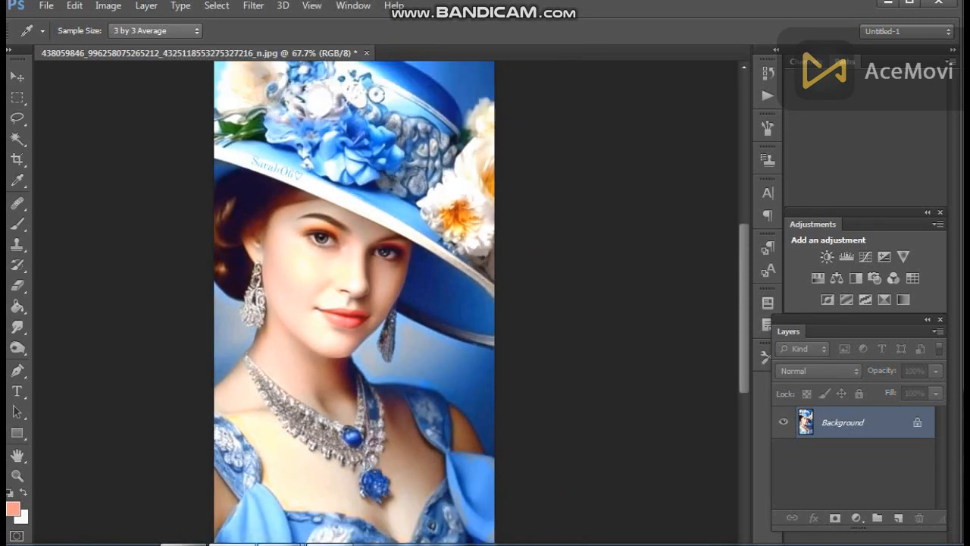
scroll(439, 298, "down", 2)
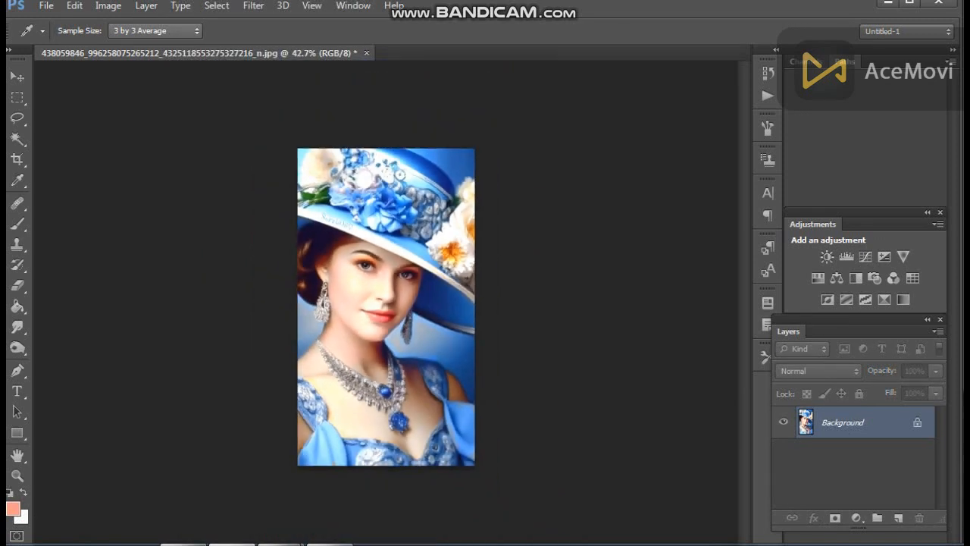
Step: Deepen the flattened photo's shadows with Curves, moving the RGB black point to input 52, output 23
key("ctrl+m")
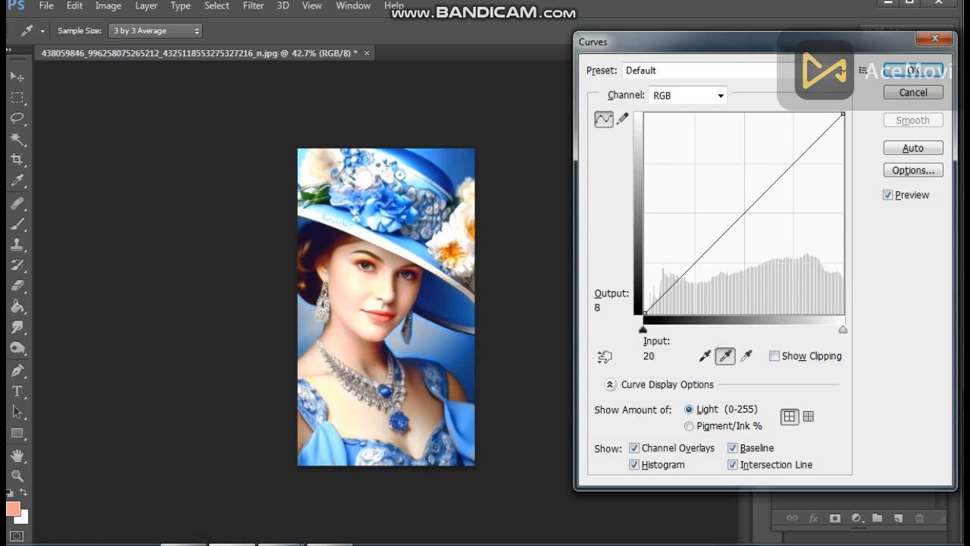
left_click_drag(642, 329, 681, 329)
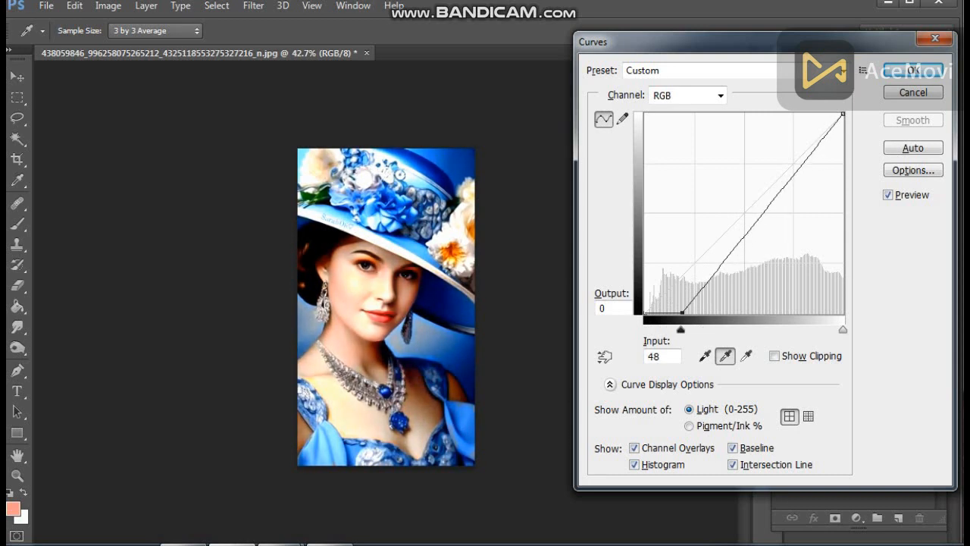
left_click_drag(681, 329, 677, 329)
left_click_drag(690, 296, 671, 294)
mouse_move(833, 125)
left_mouse_down()
mouse_move(682, 133)
mouse_move(681, 196)
mouse_move(681, 114)
mouse_move(681, 239)
mouse_move(681, 114)
mouse_move(838, 114)
mouse_move(843, 260)
mouse_move(681, 308)
mouse_move(682, 116)
mouse_move(829, 121)
mouse_move(843, 168)
mouse_move(842, 286)
mouse_move(842, 114)
left_mouse_up()
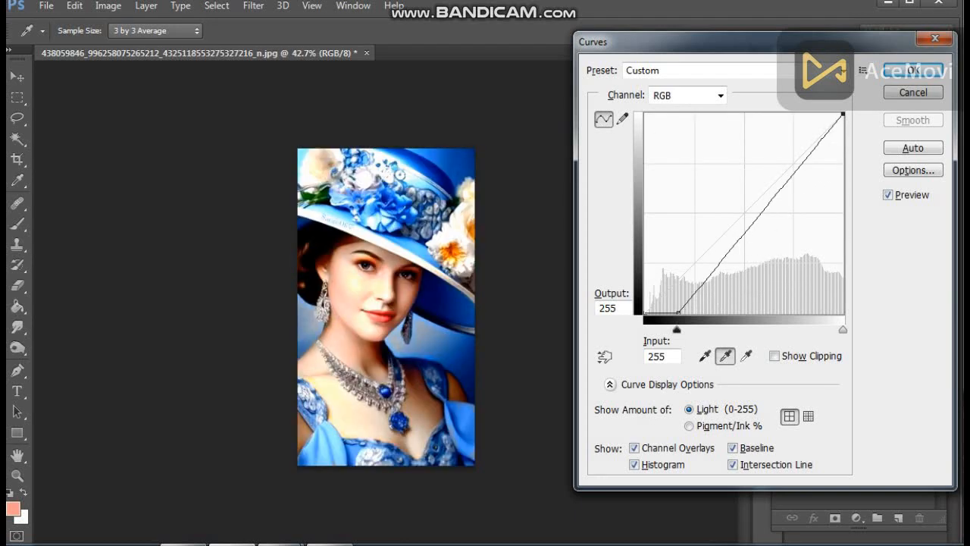
left_click_drag(676, 311, 692, 283)
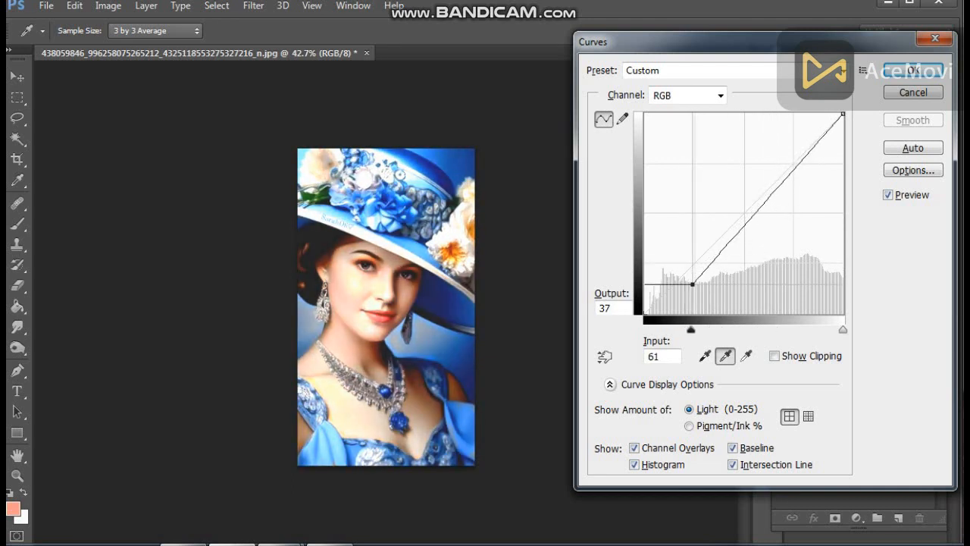
key("ctrl+plus")
key("ctrl+plus")
key("ctrl+plus")
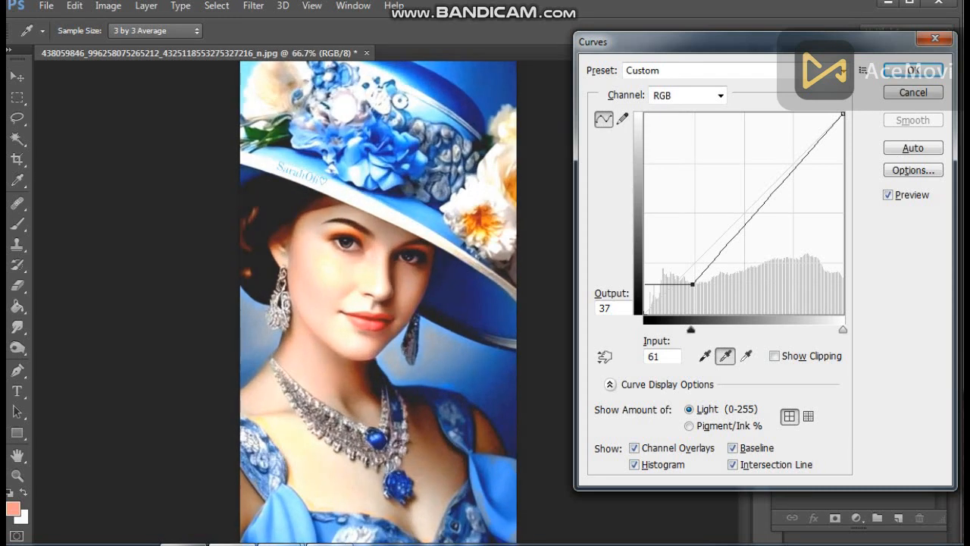
mouse_move(692, 283)
left_mouse_down()
mouse_move(729, 271)
mouse_move(687, 300)
mouse_move(655, 302)
mouse_move(662, 290)
mouse_move(699, 294)
mouse_move(685, 294)
left_mouse_up()
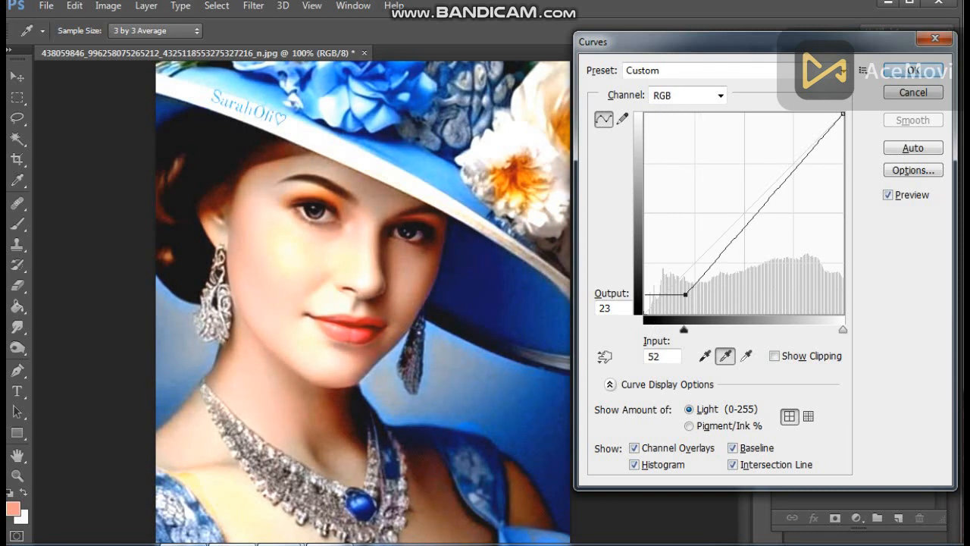
key("Return")
scroll(371, 296, "down", 10)
scroll(371, 296, "up", 3)
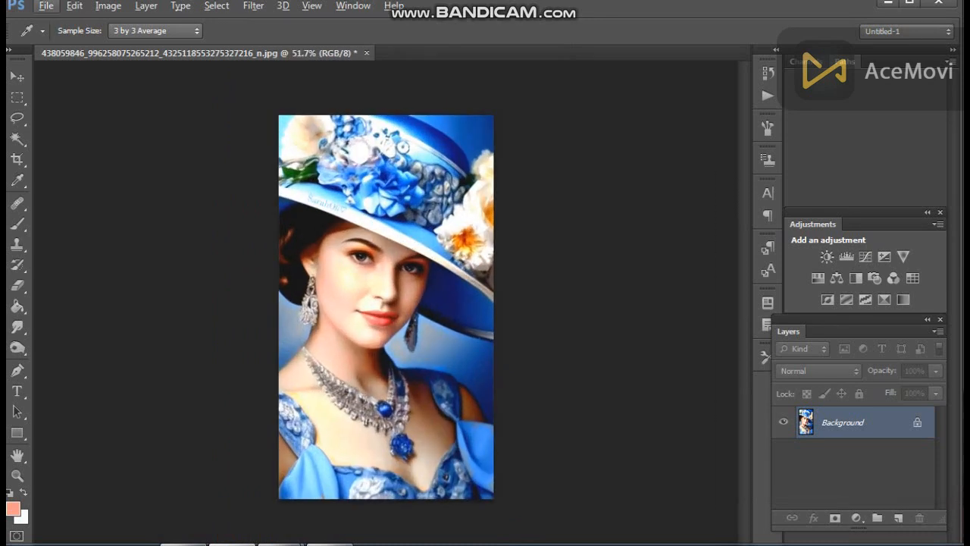